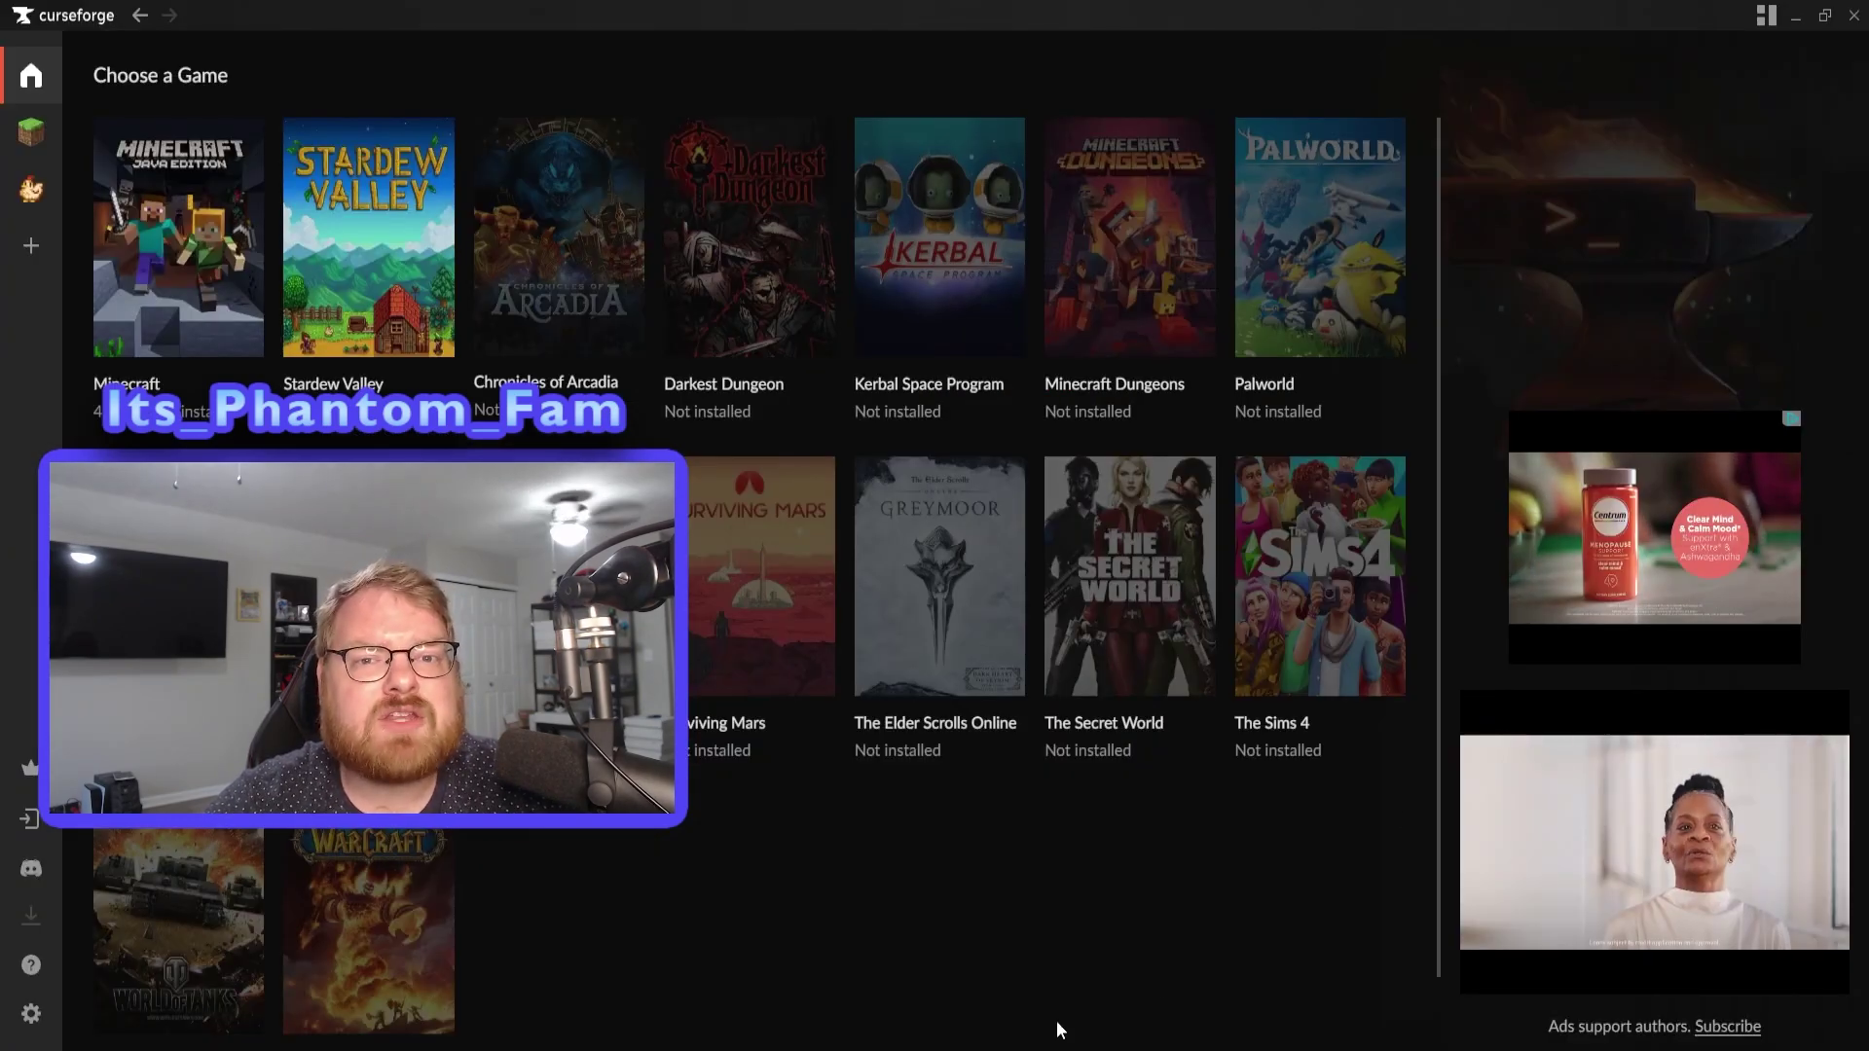
- Search the Minecraft modpacks for 'pixelmon' and open The Pixelmon Modpack's project page
click(178, 263)
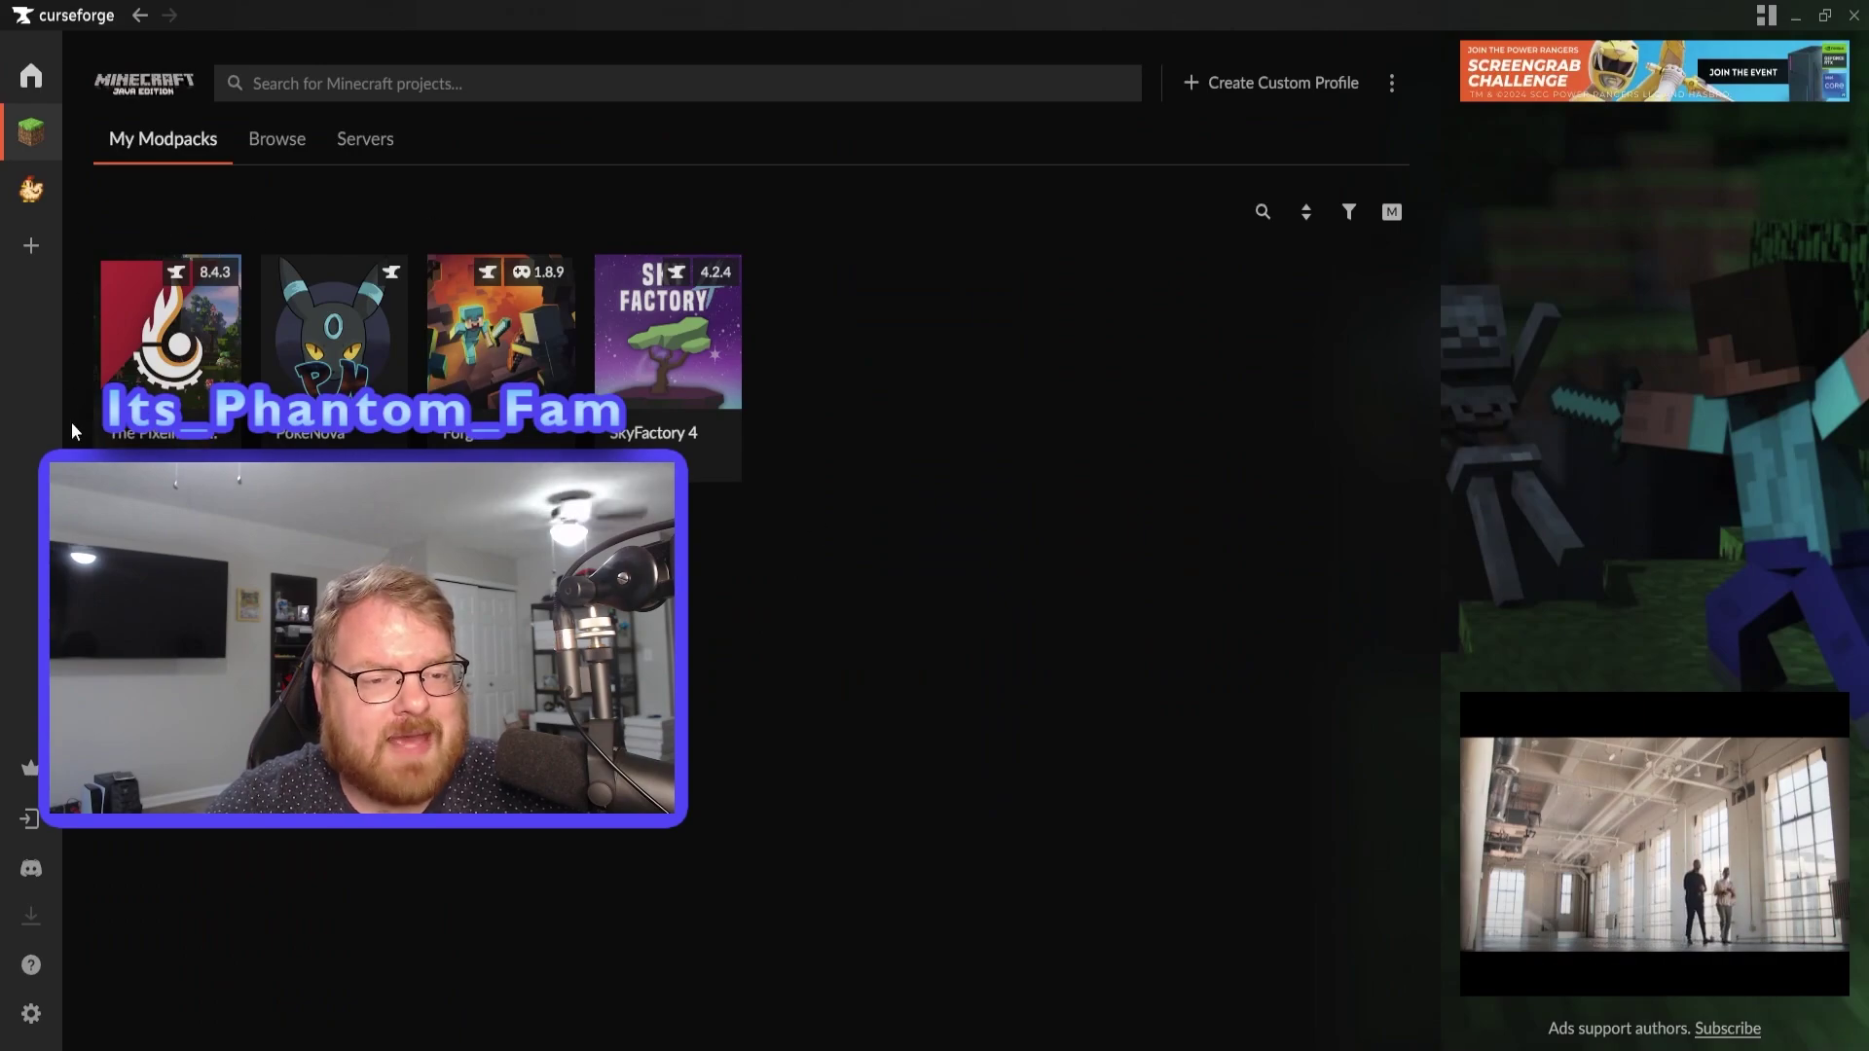
click(439, 81)
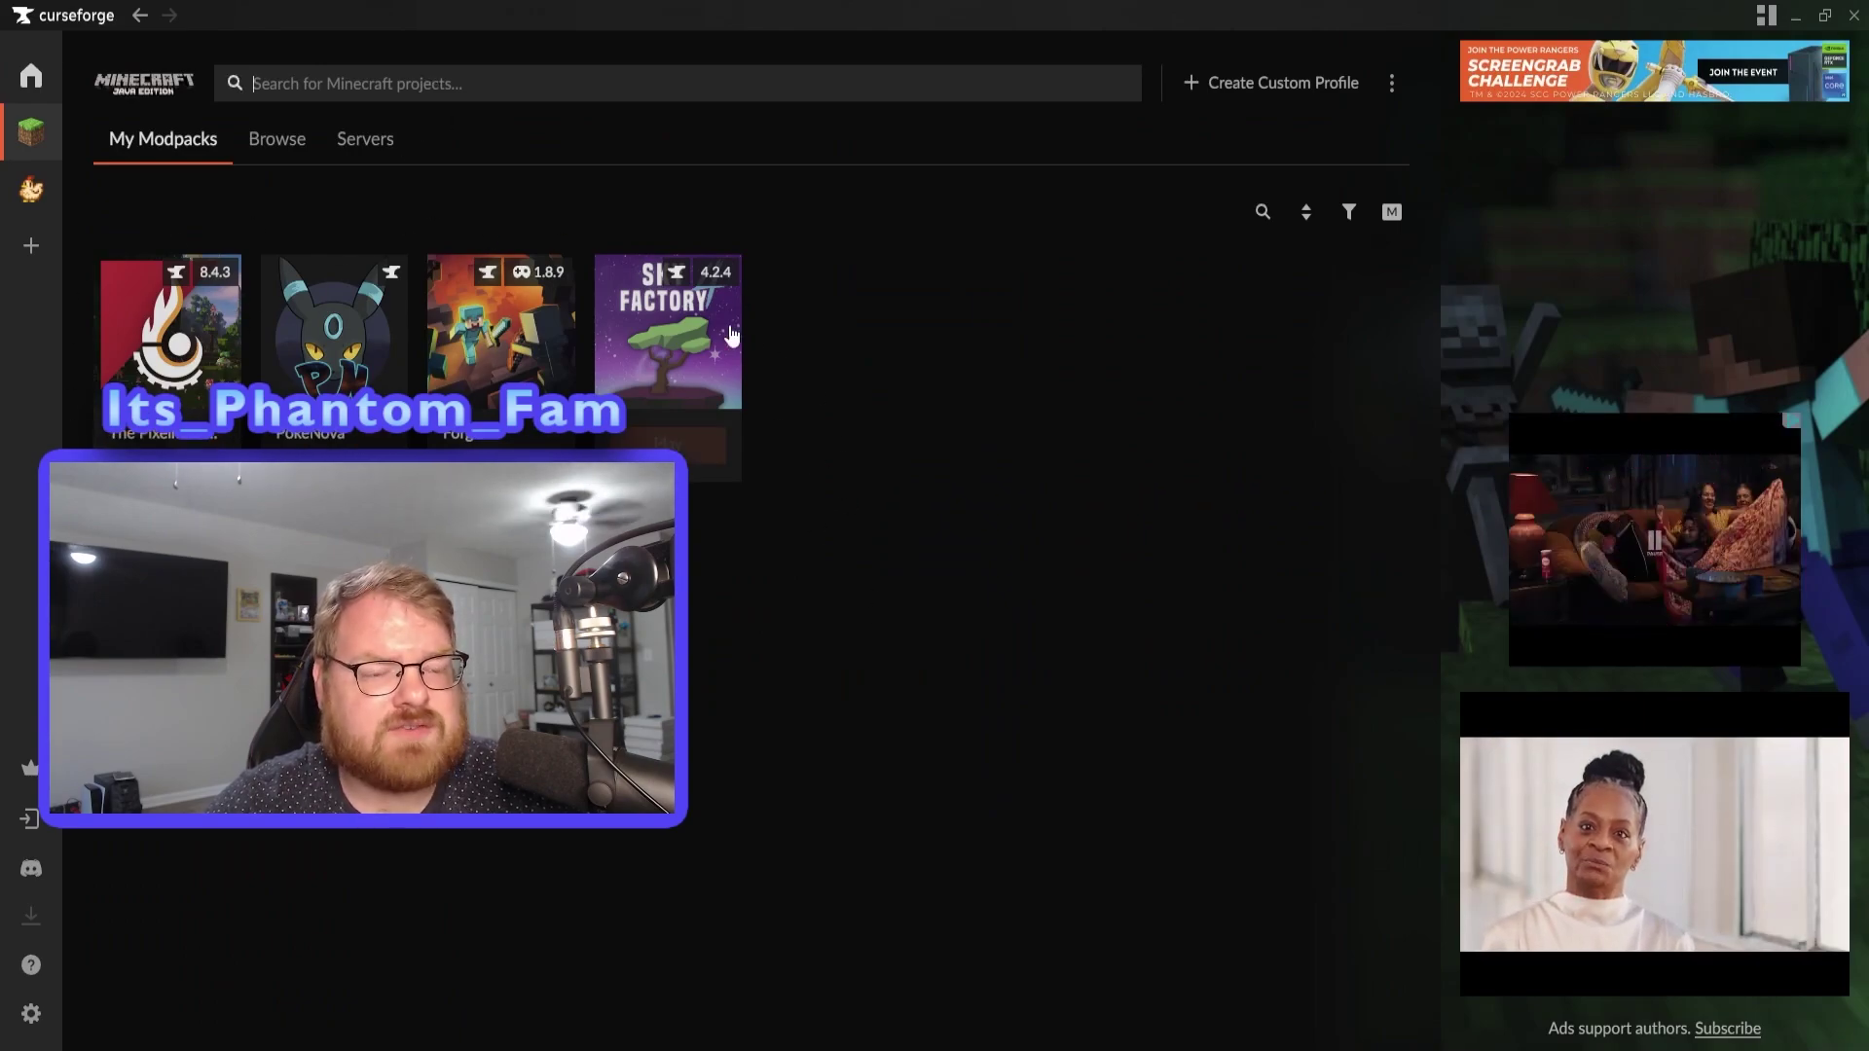
text(pixe)
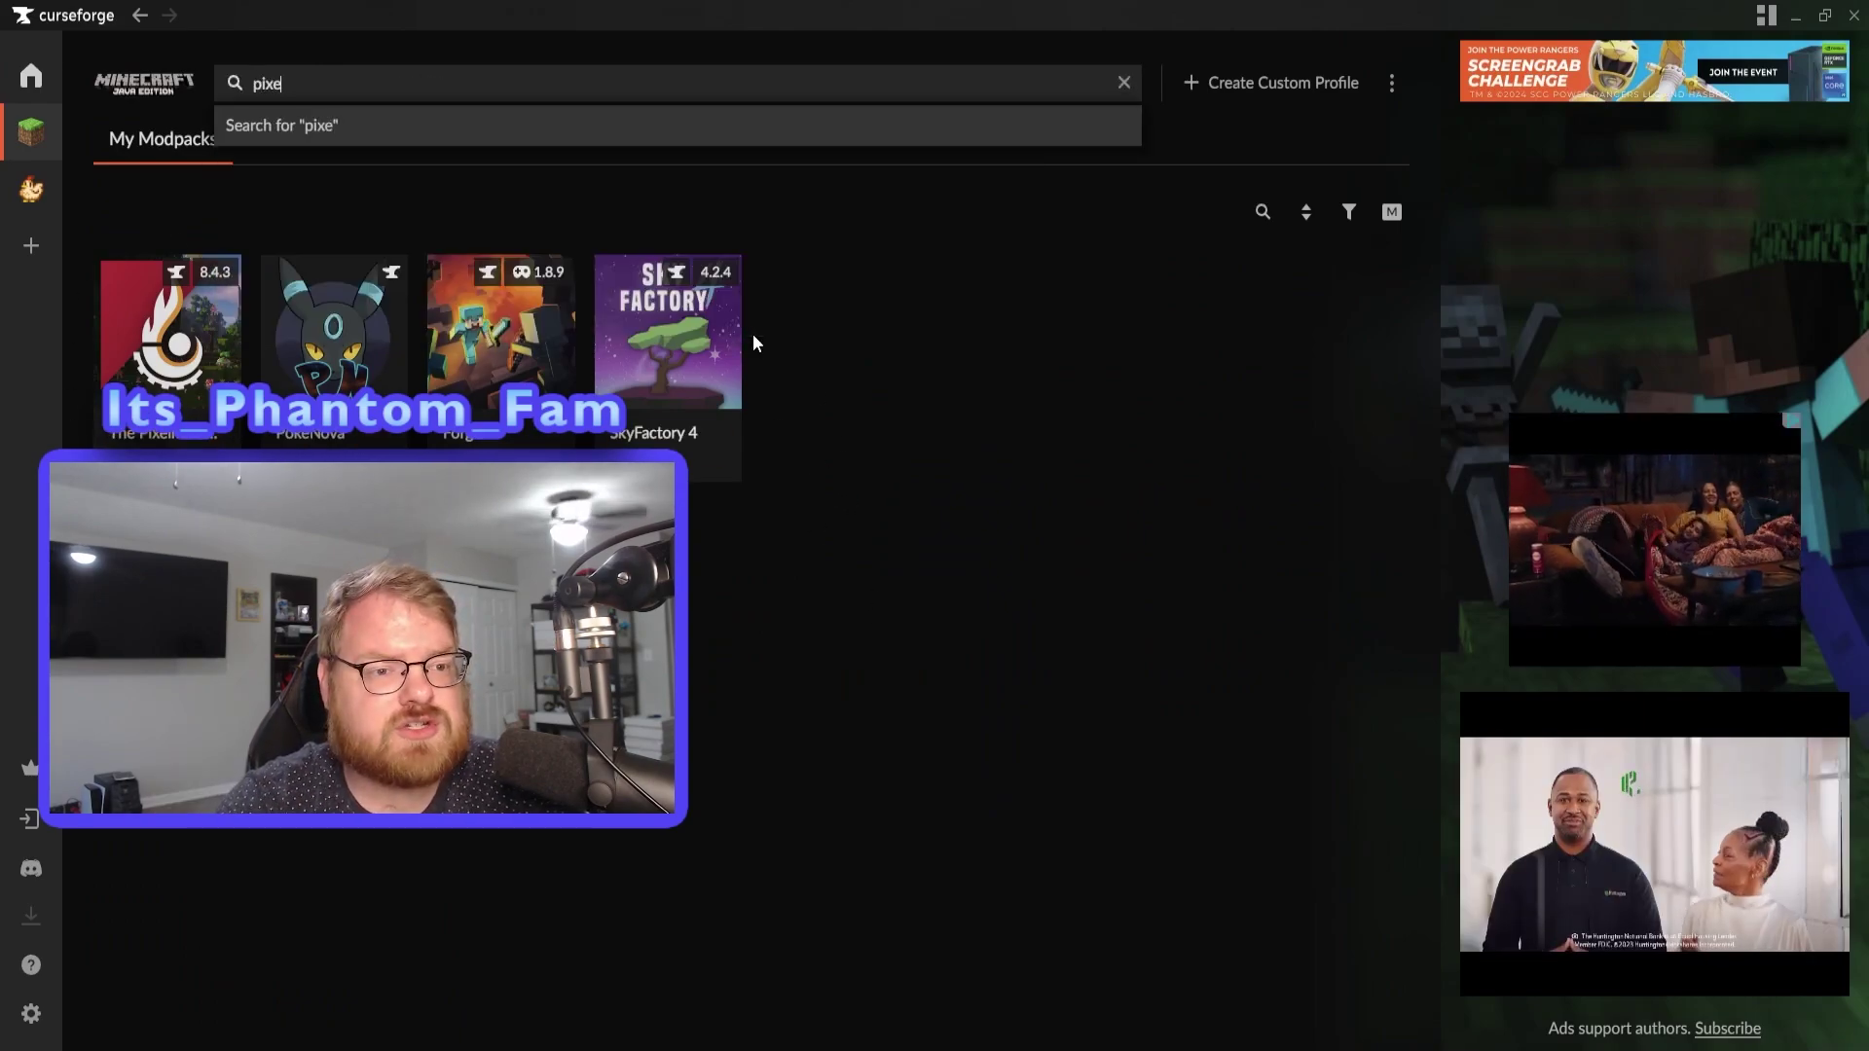
text(lmon)
key(Return)
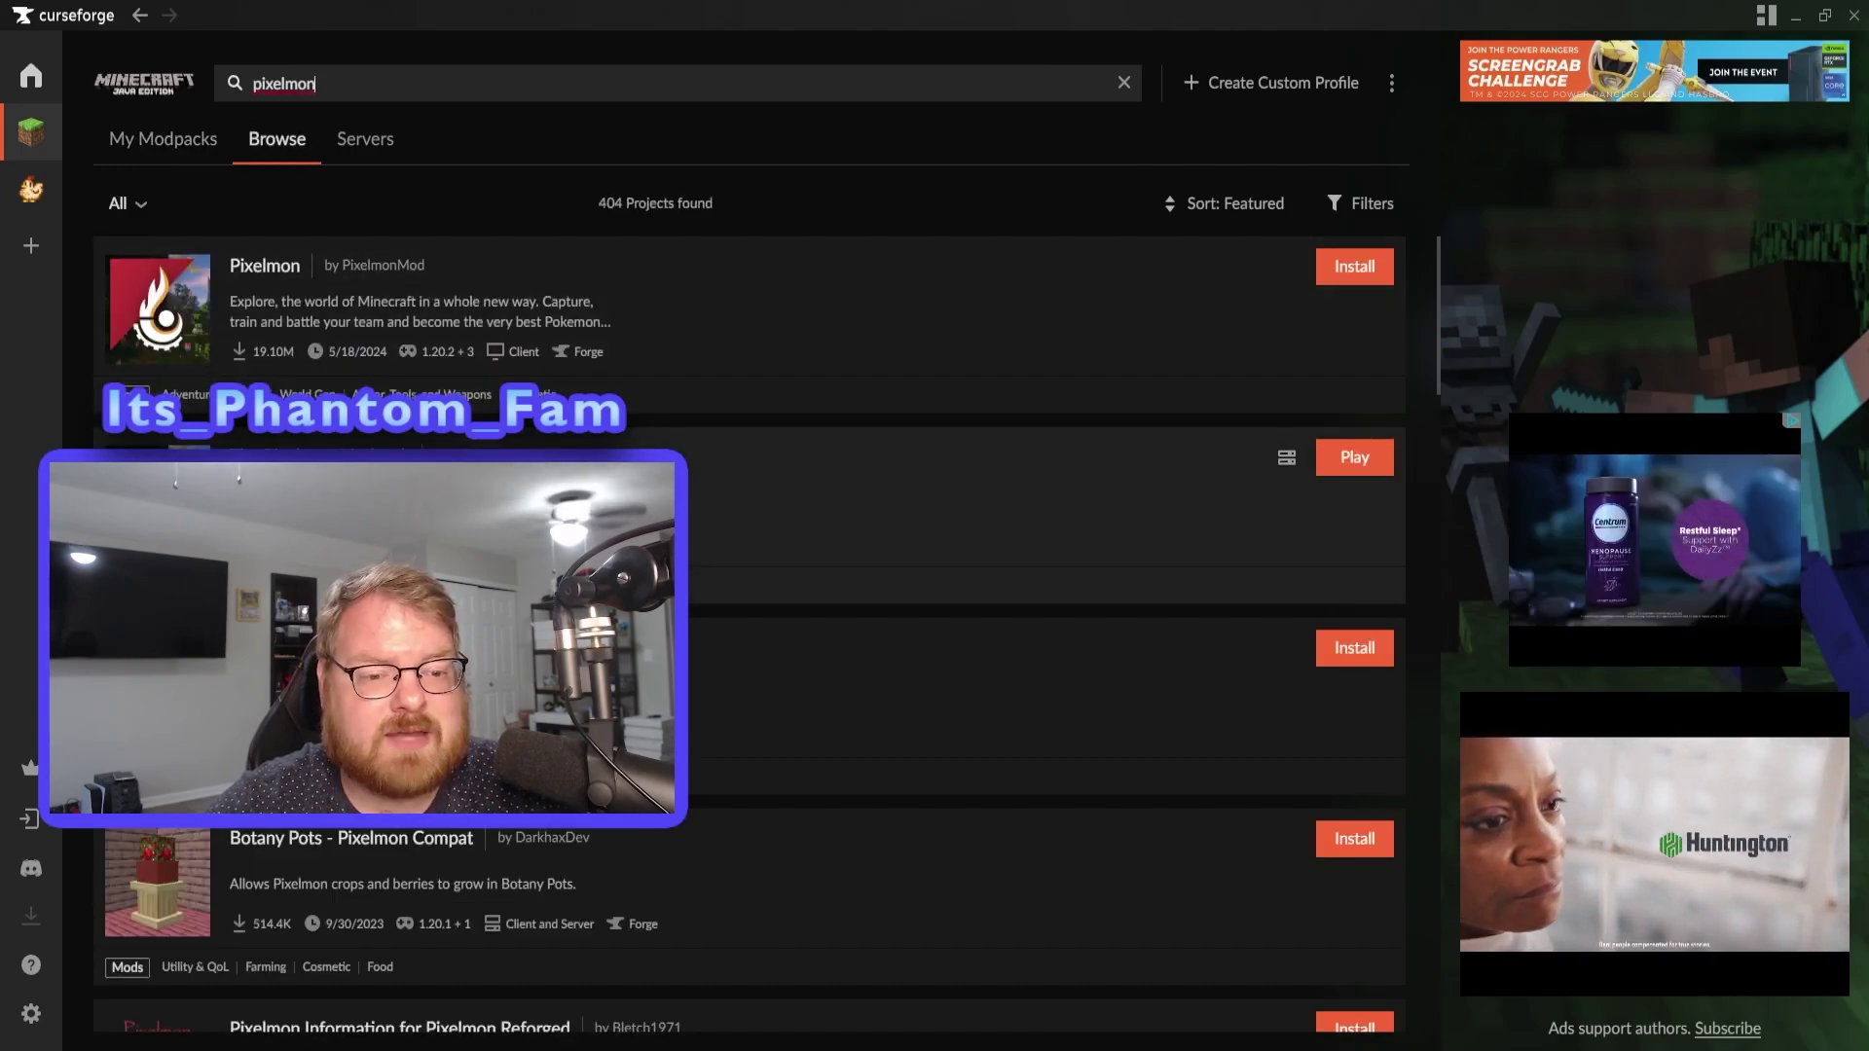
click(823, 509)
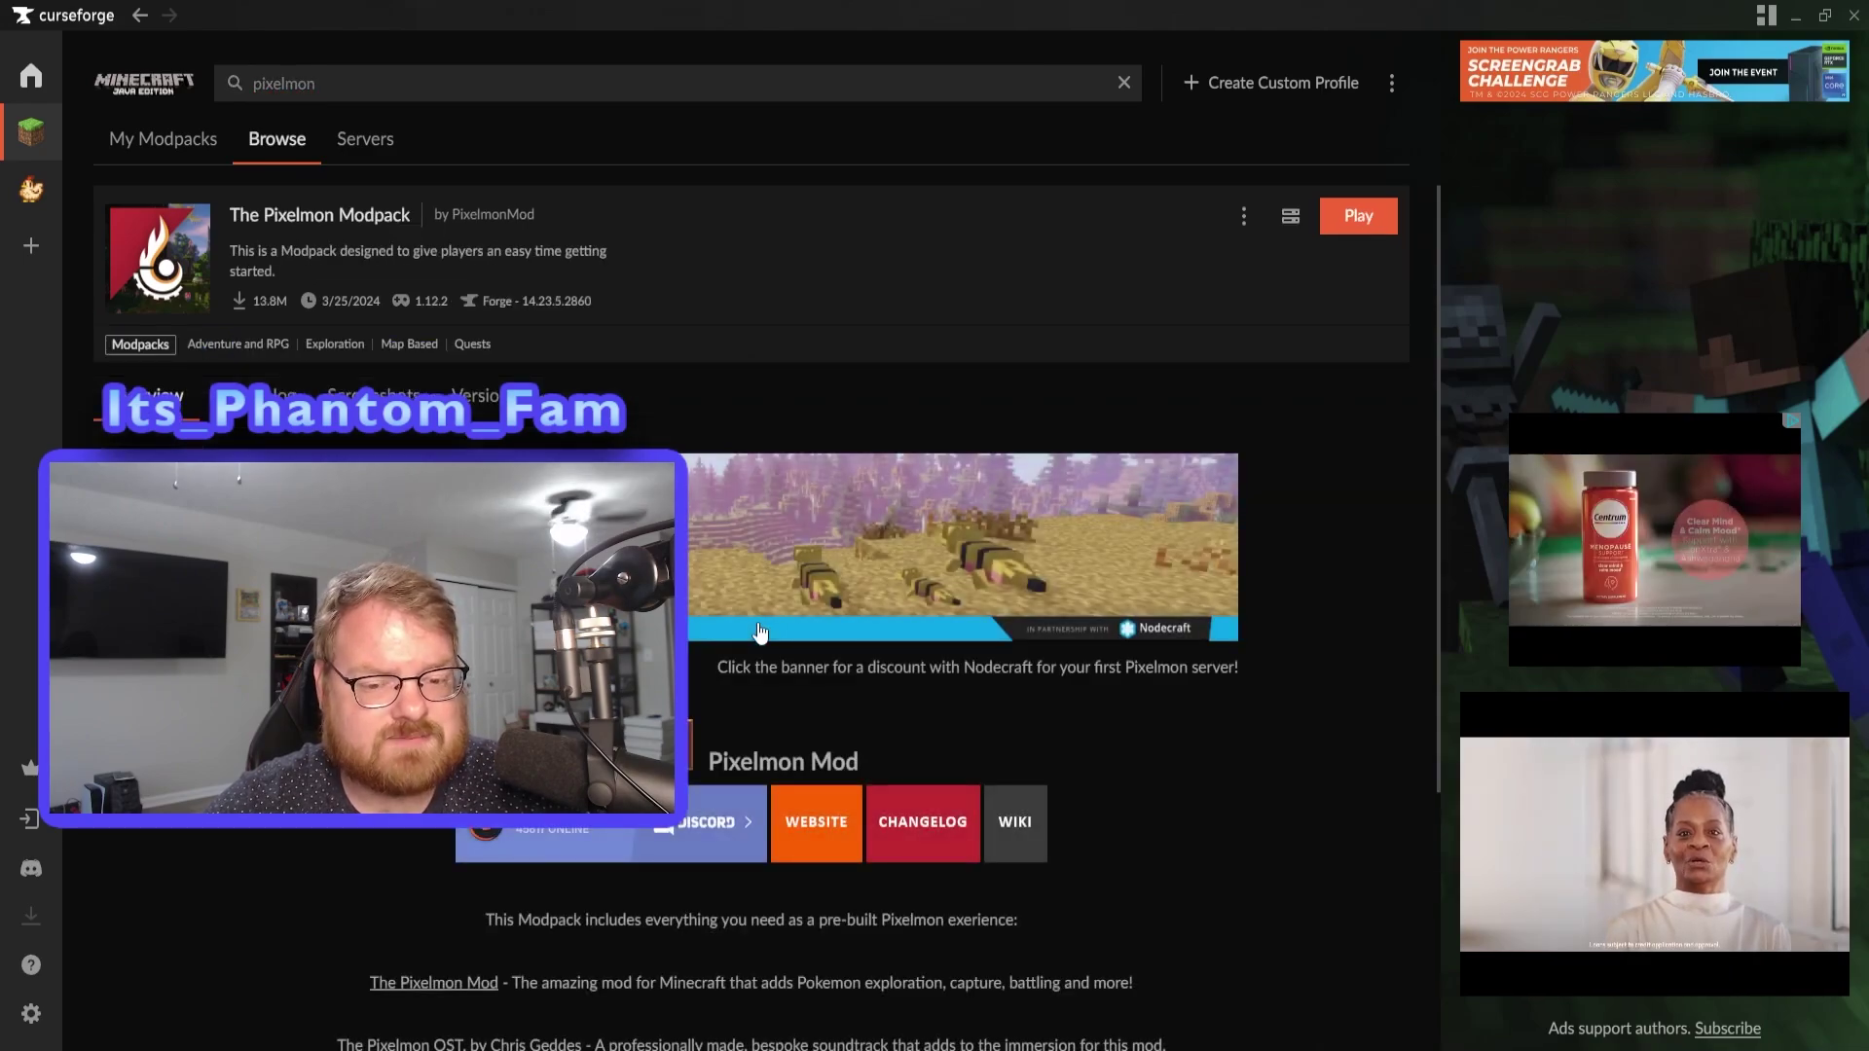
- Install The Pixelmon Modpack's 3/25/2024 Forge 1.16.5 version and return to My Modpacks
click(491, 399)
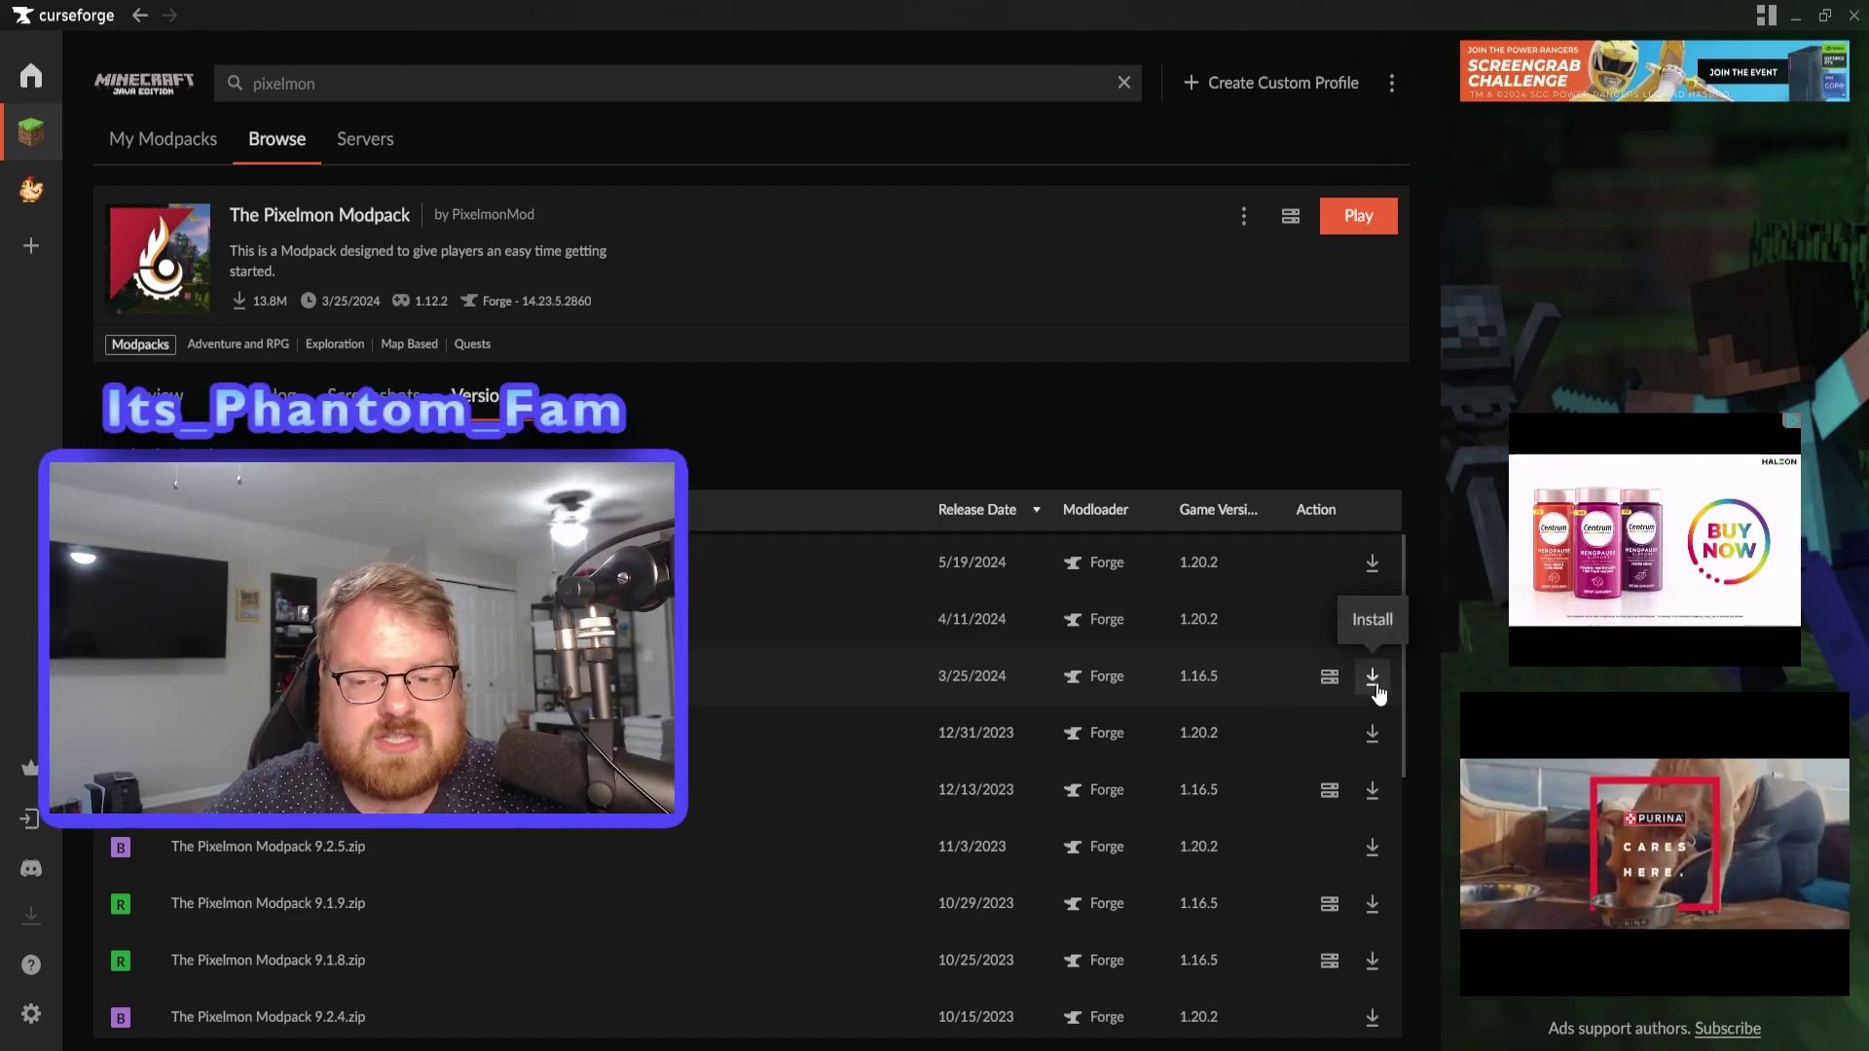
click(1375, 687)
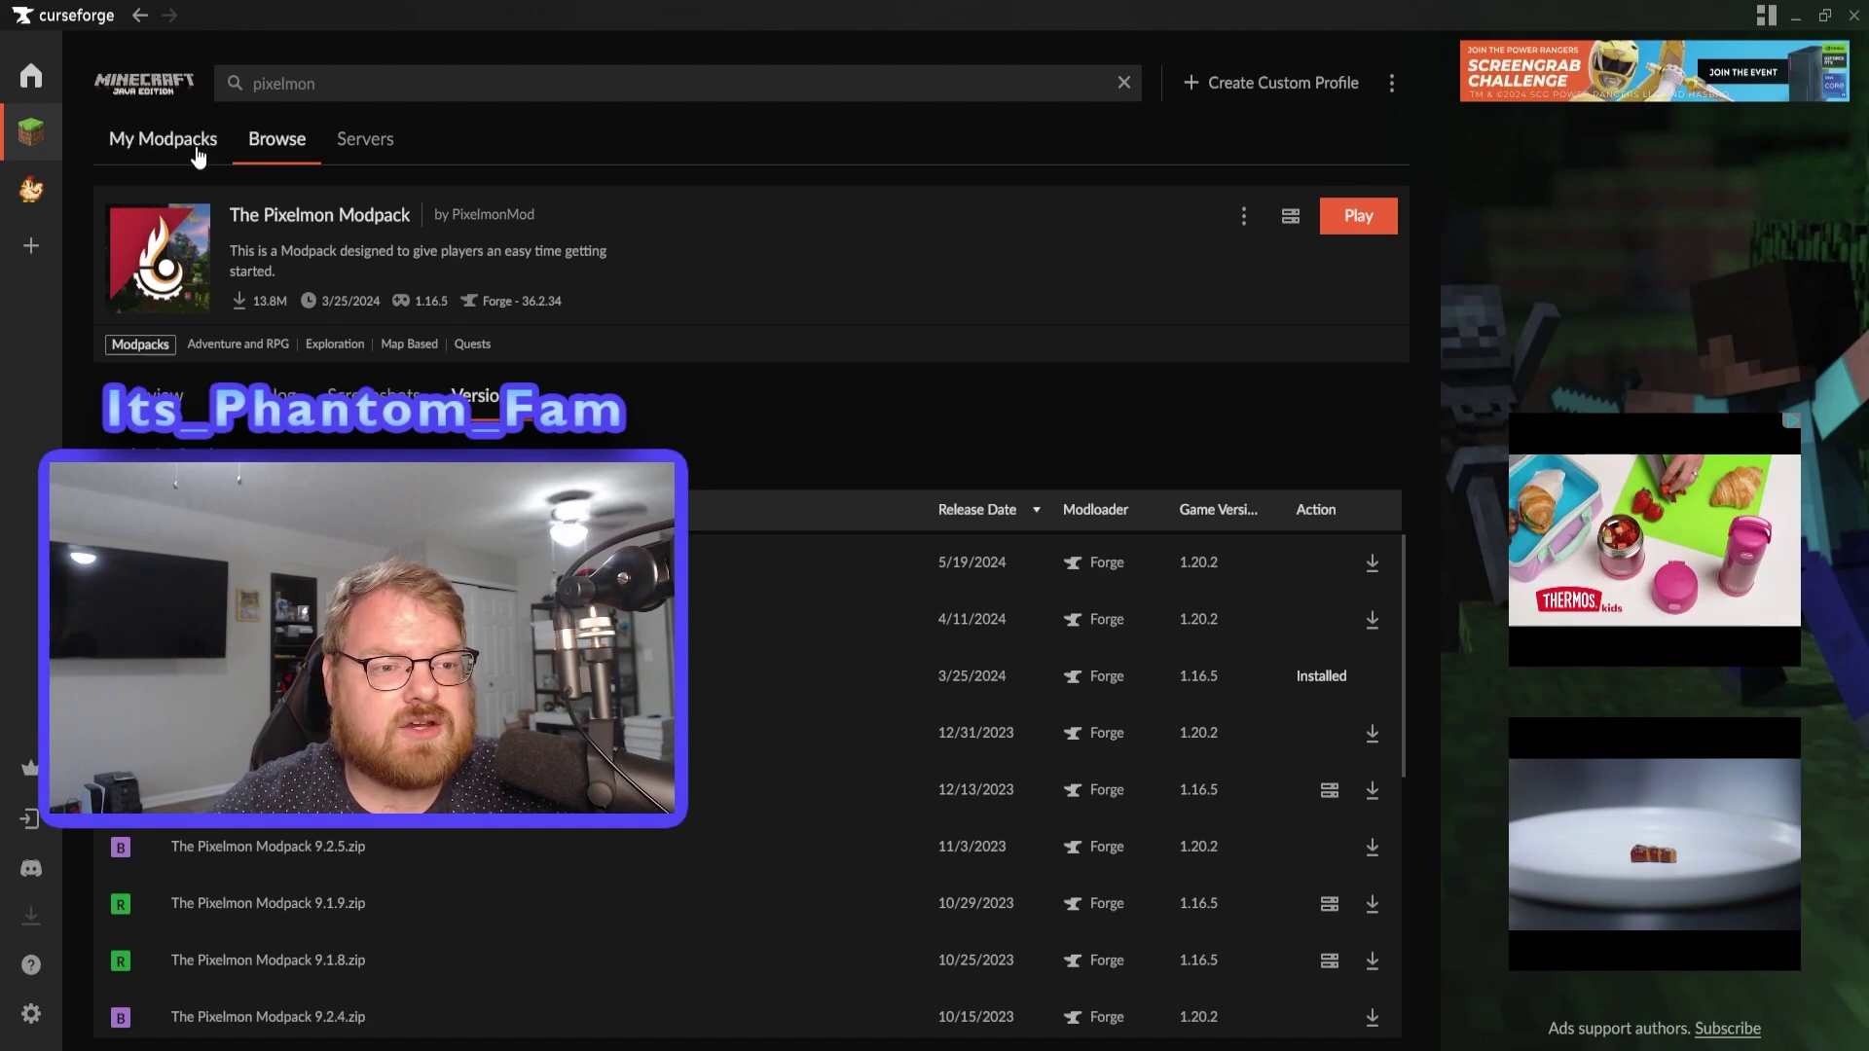
click(147, 147)
mouse_move(837, 343)
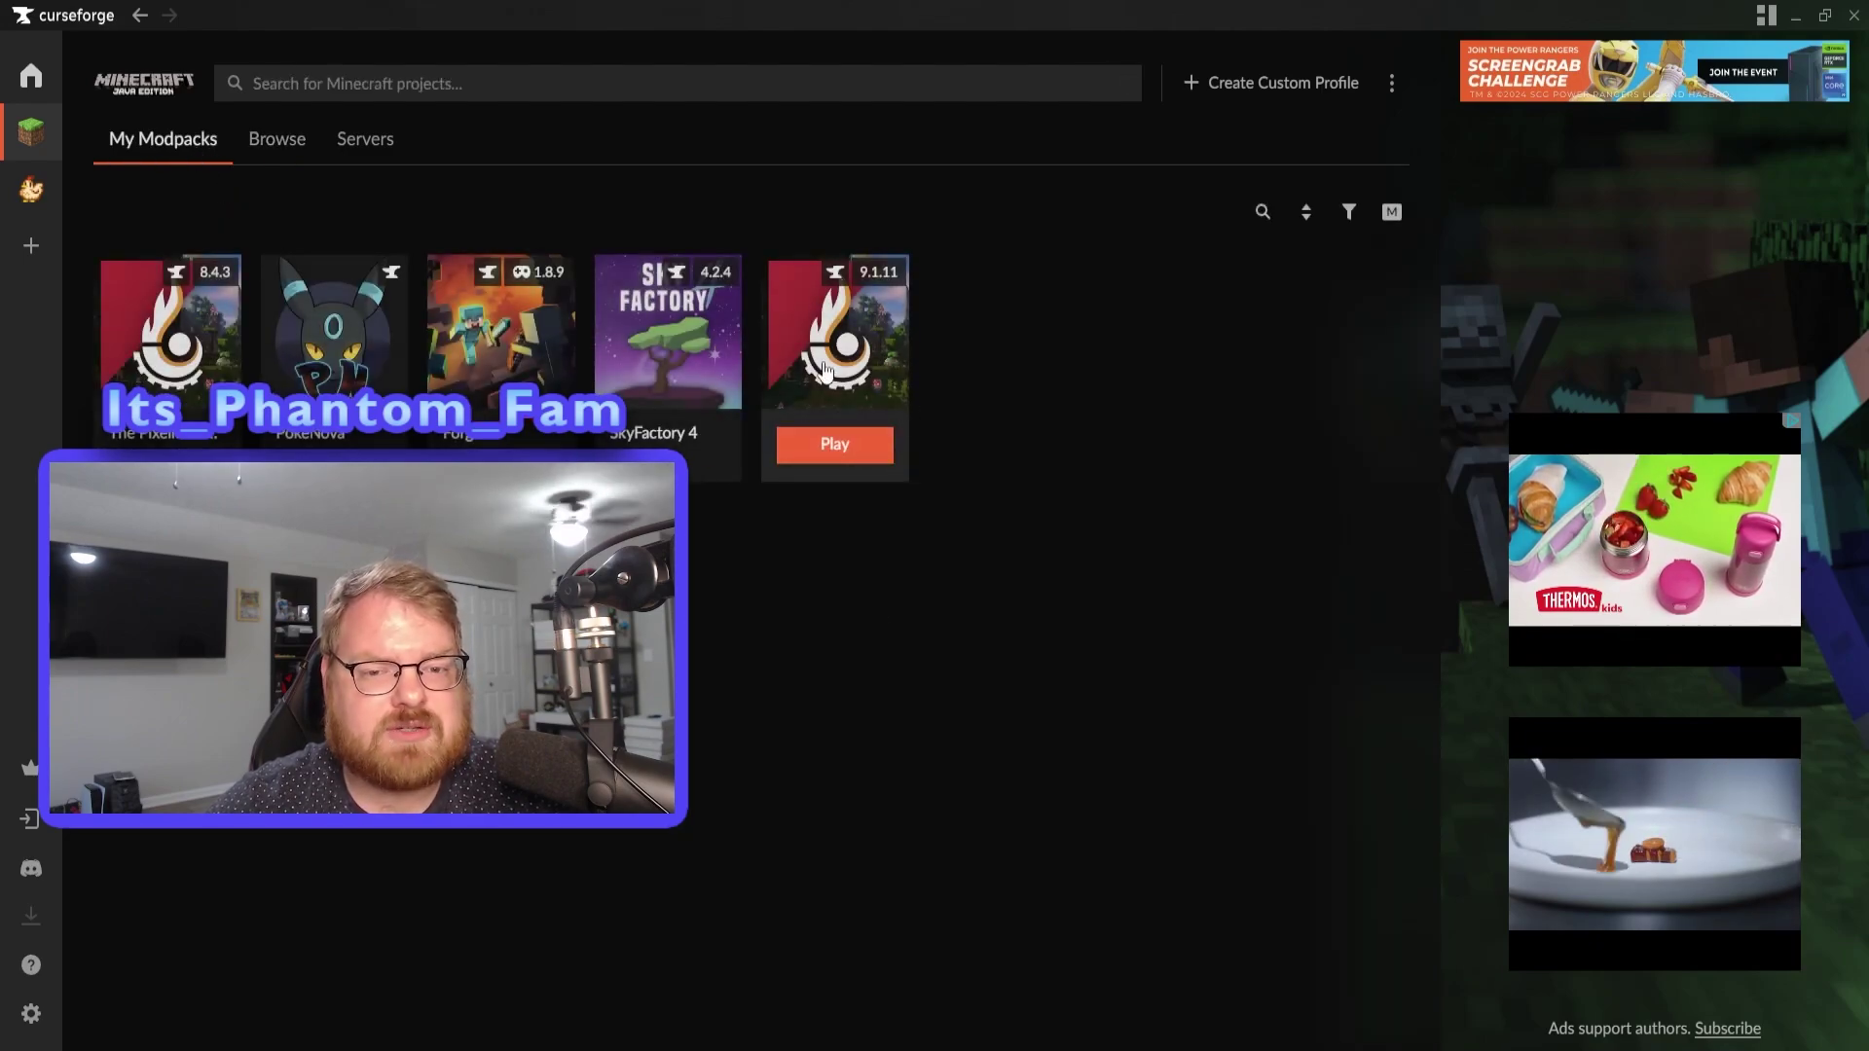
- Launch the Pixelmon modpack, accepting the launcher's modified-installation warning
click(885, 450)
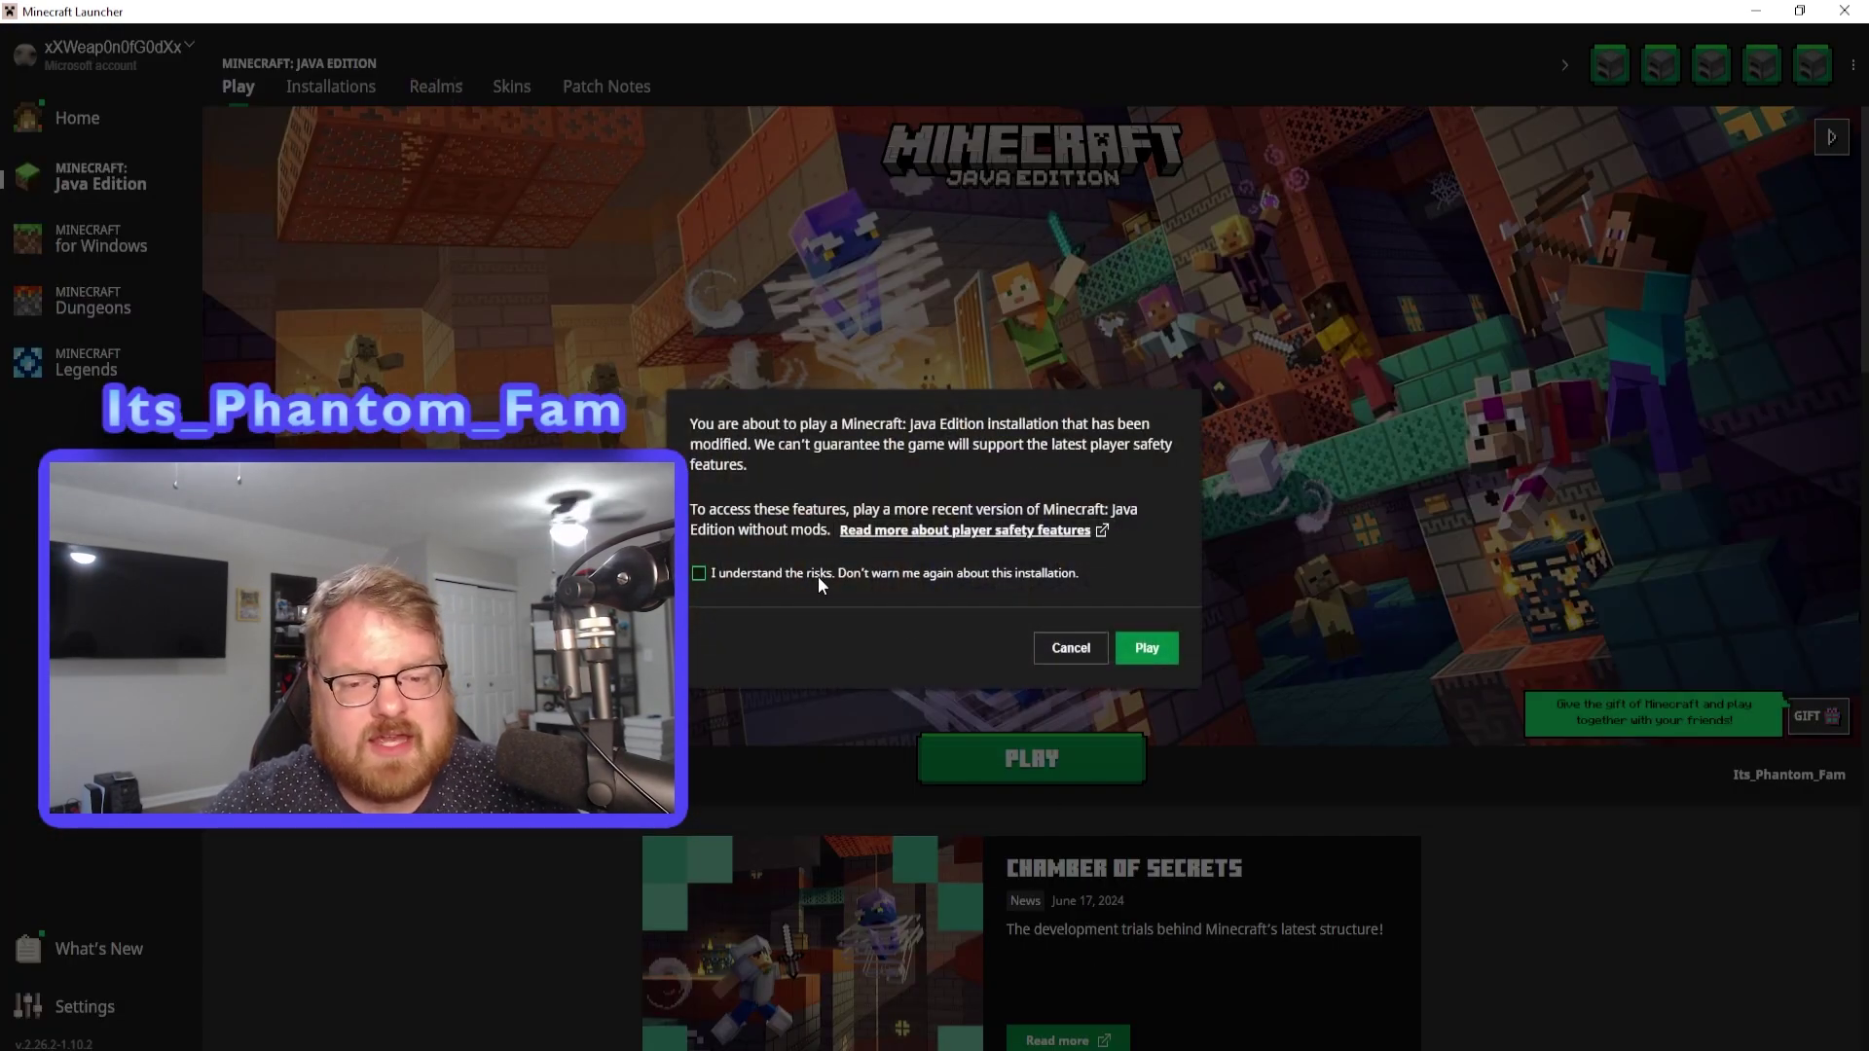
click(1175, 651)
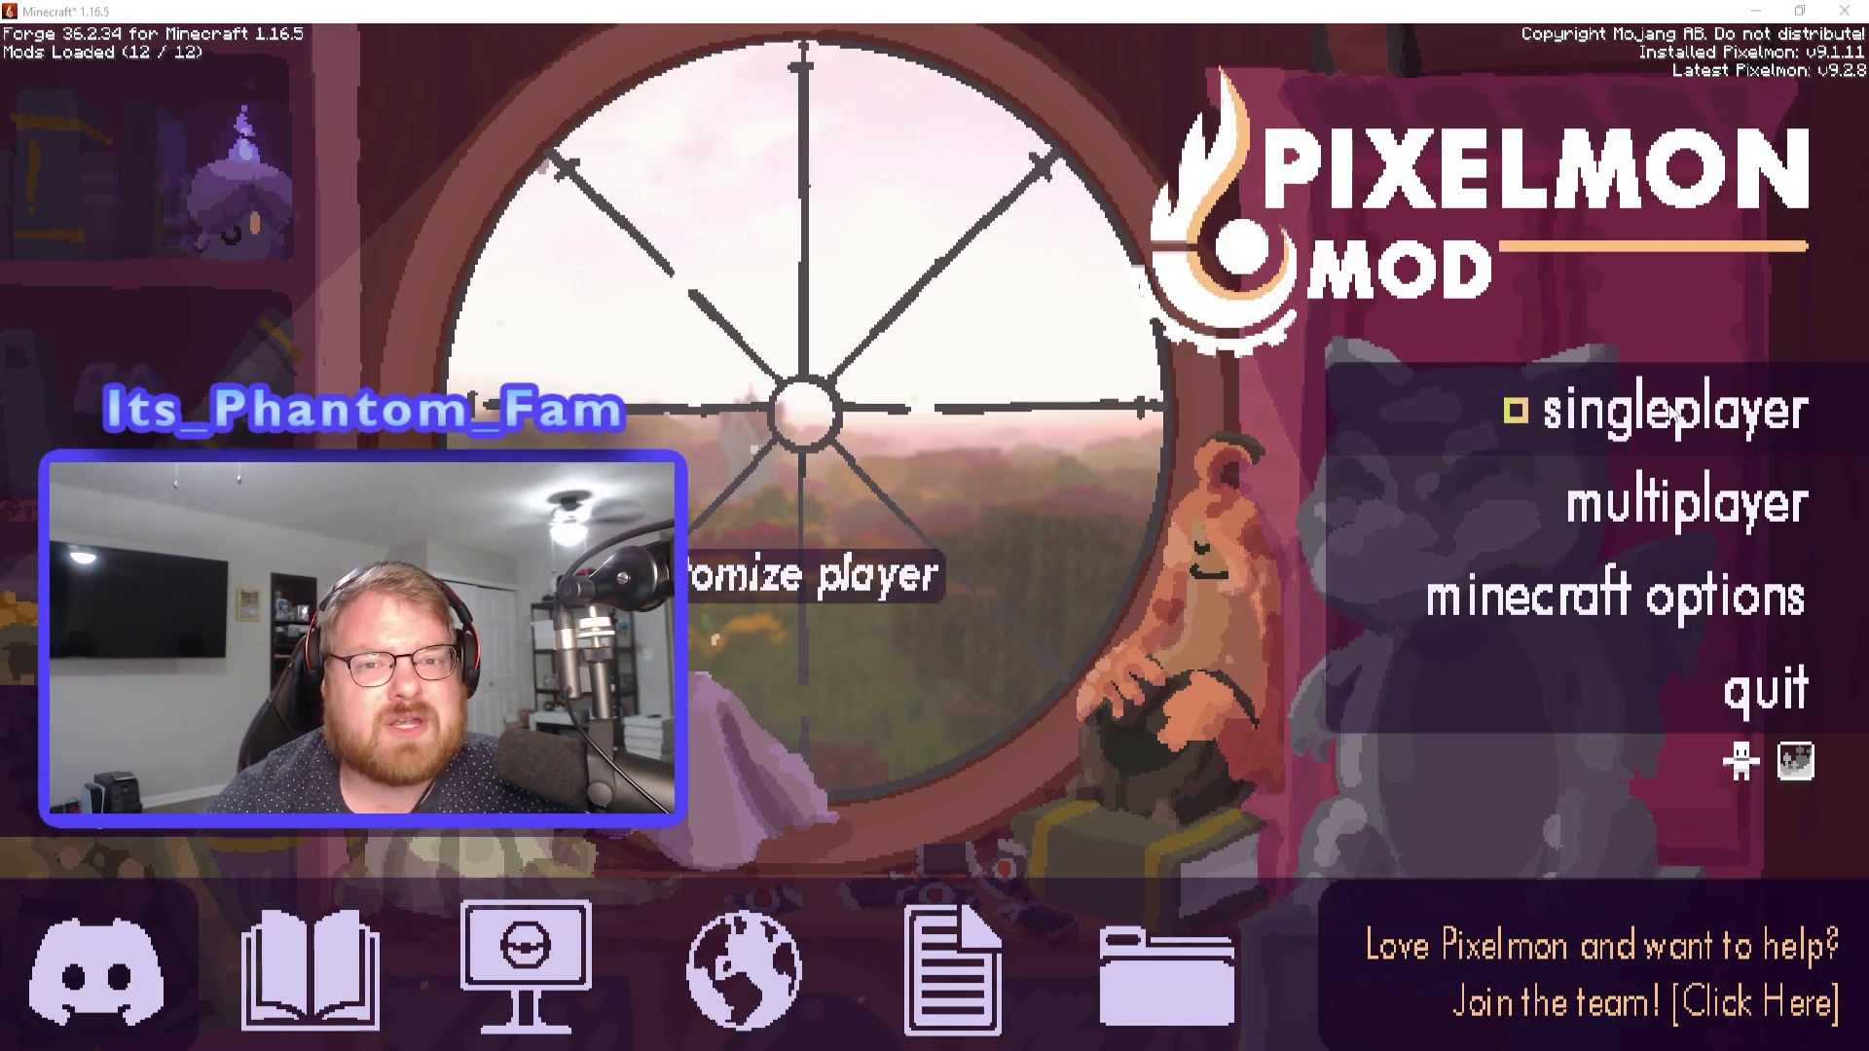
- Add multiplayer server 'PixelFam' at play.pixelfam.fun with Server Resource Packs set to Enabled
click(1683, 500)
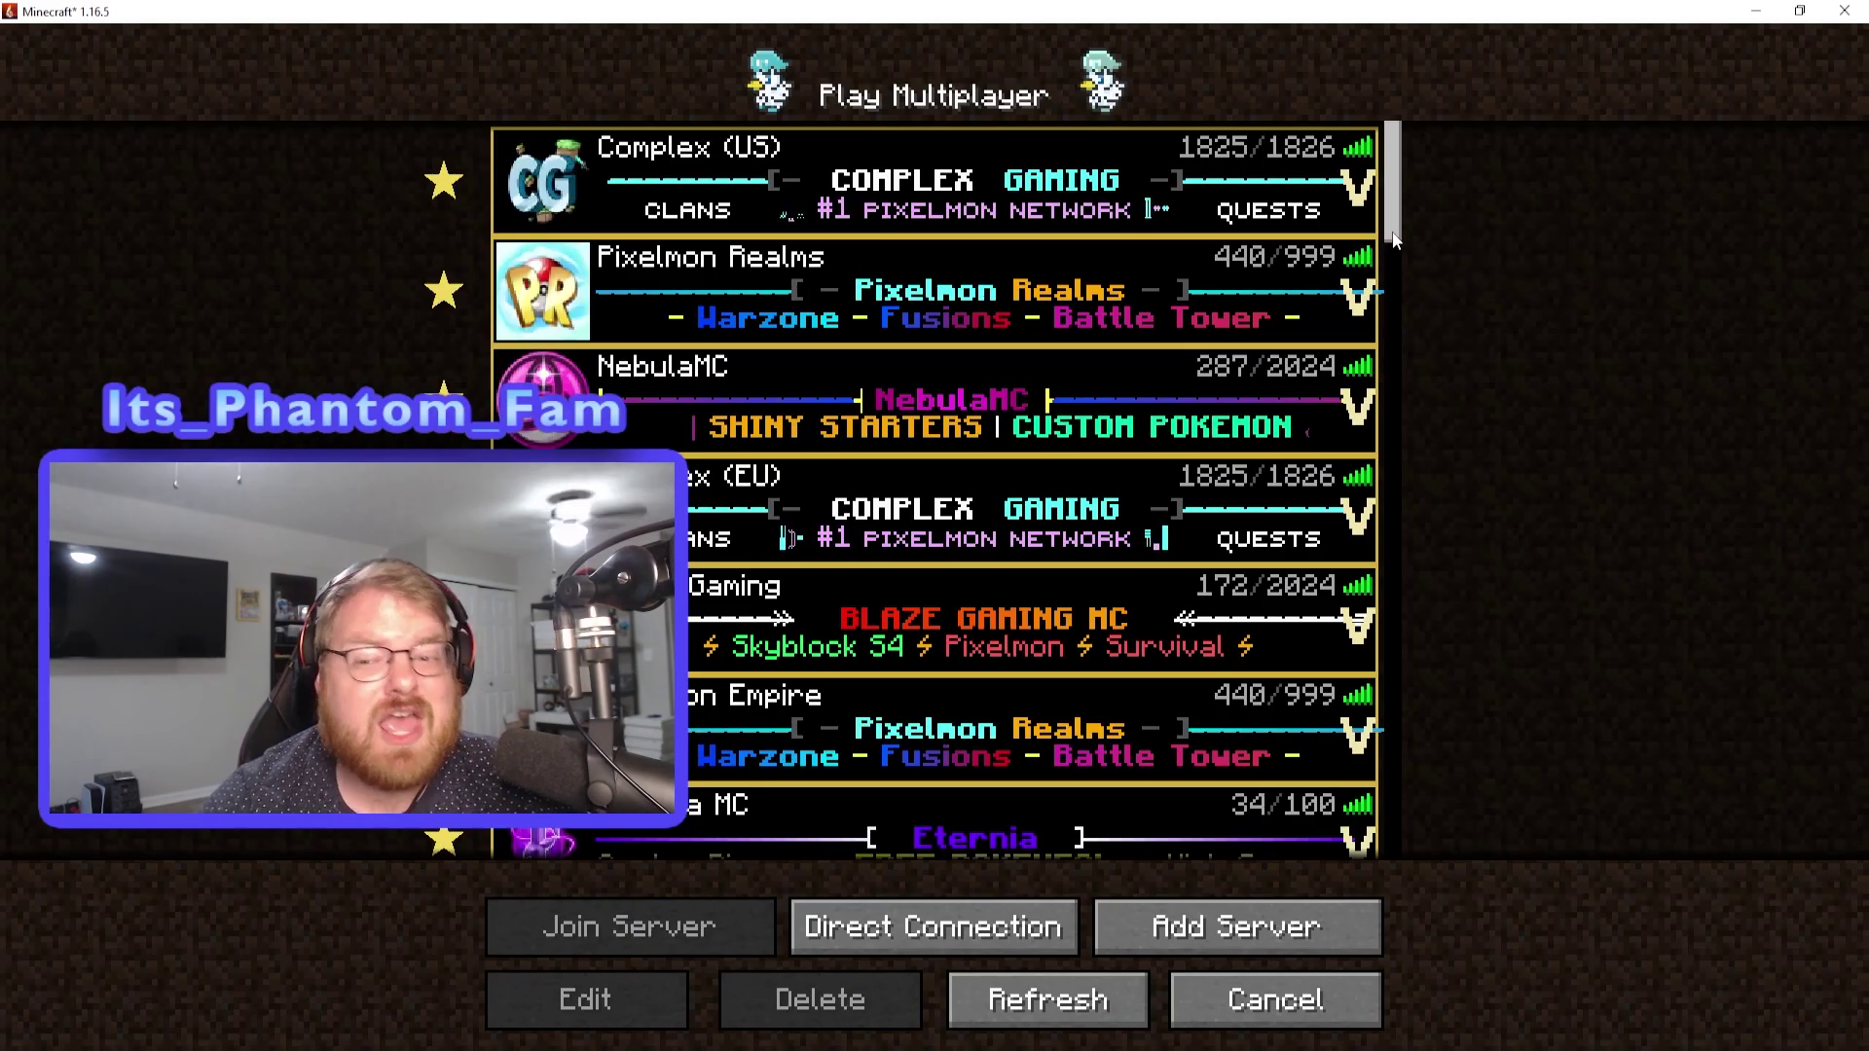
mouse_move(1395, 241)
mouse_down()
mouse_move(1408, 668)
mouse_move(1389, 573)
mouse_move(1378, 838)
mouse_move(1324, 915)
mouse_up()
click(1322, 926)
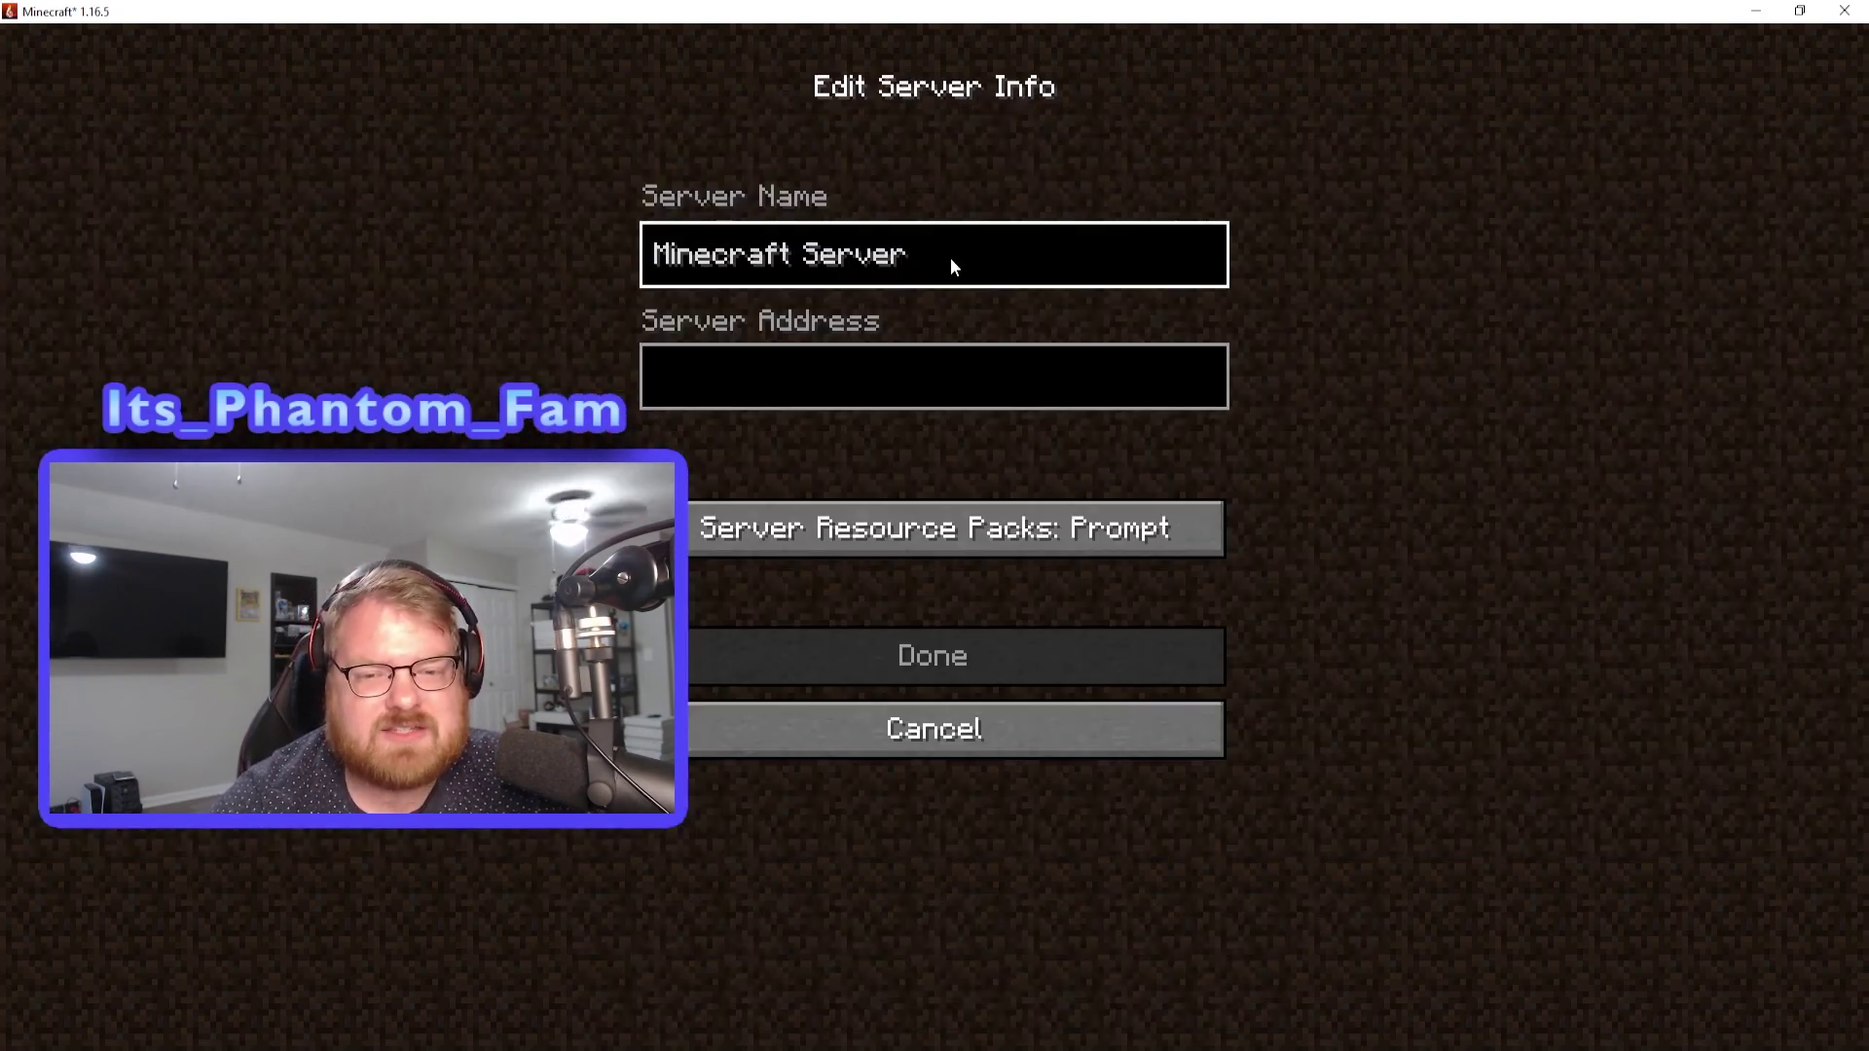
key(ctrl+a)
key(BackSpace)
text(Pixel)
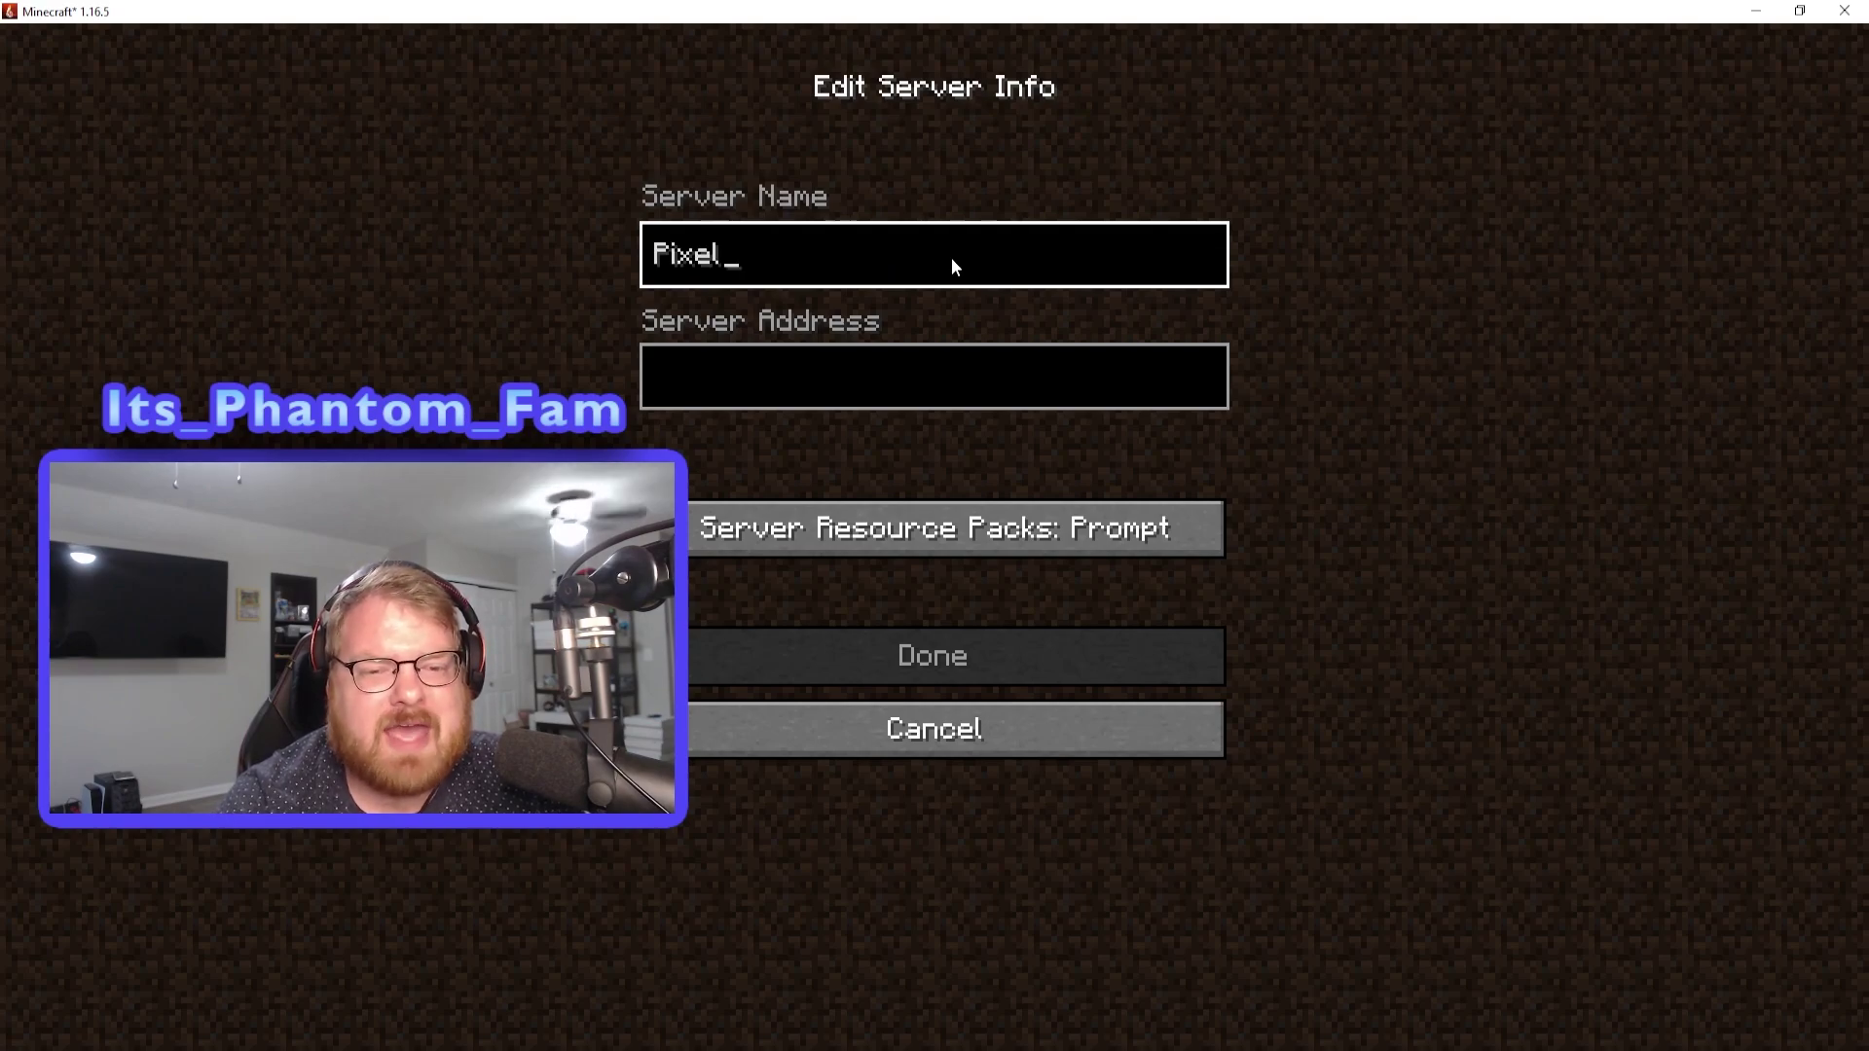
text(Fam)
key(Tab)
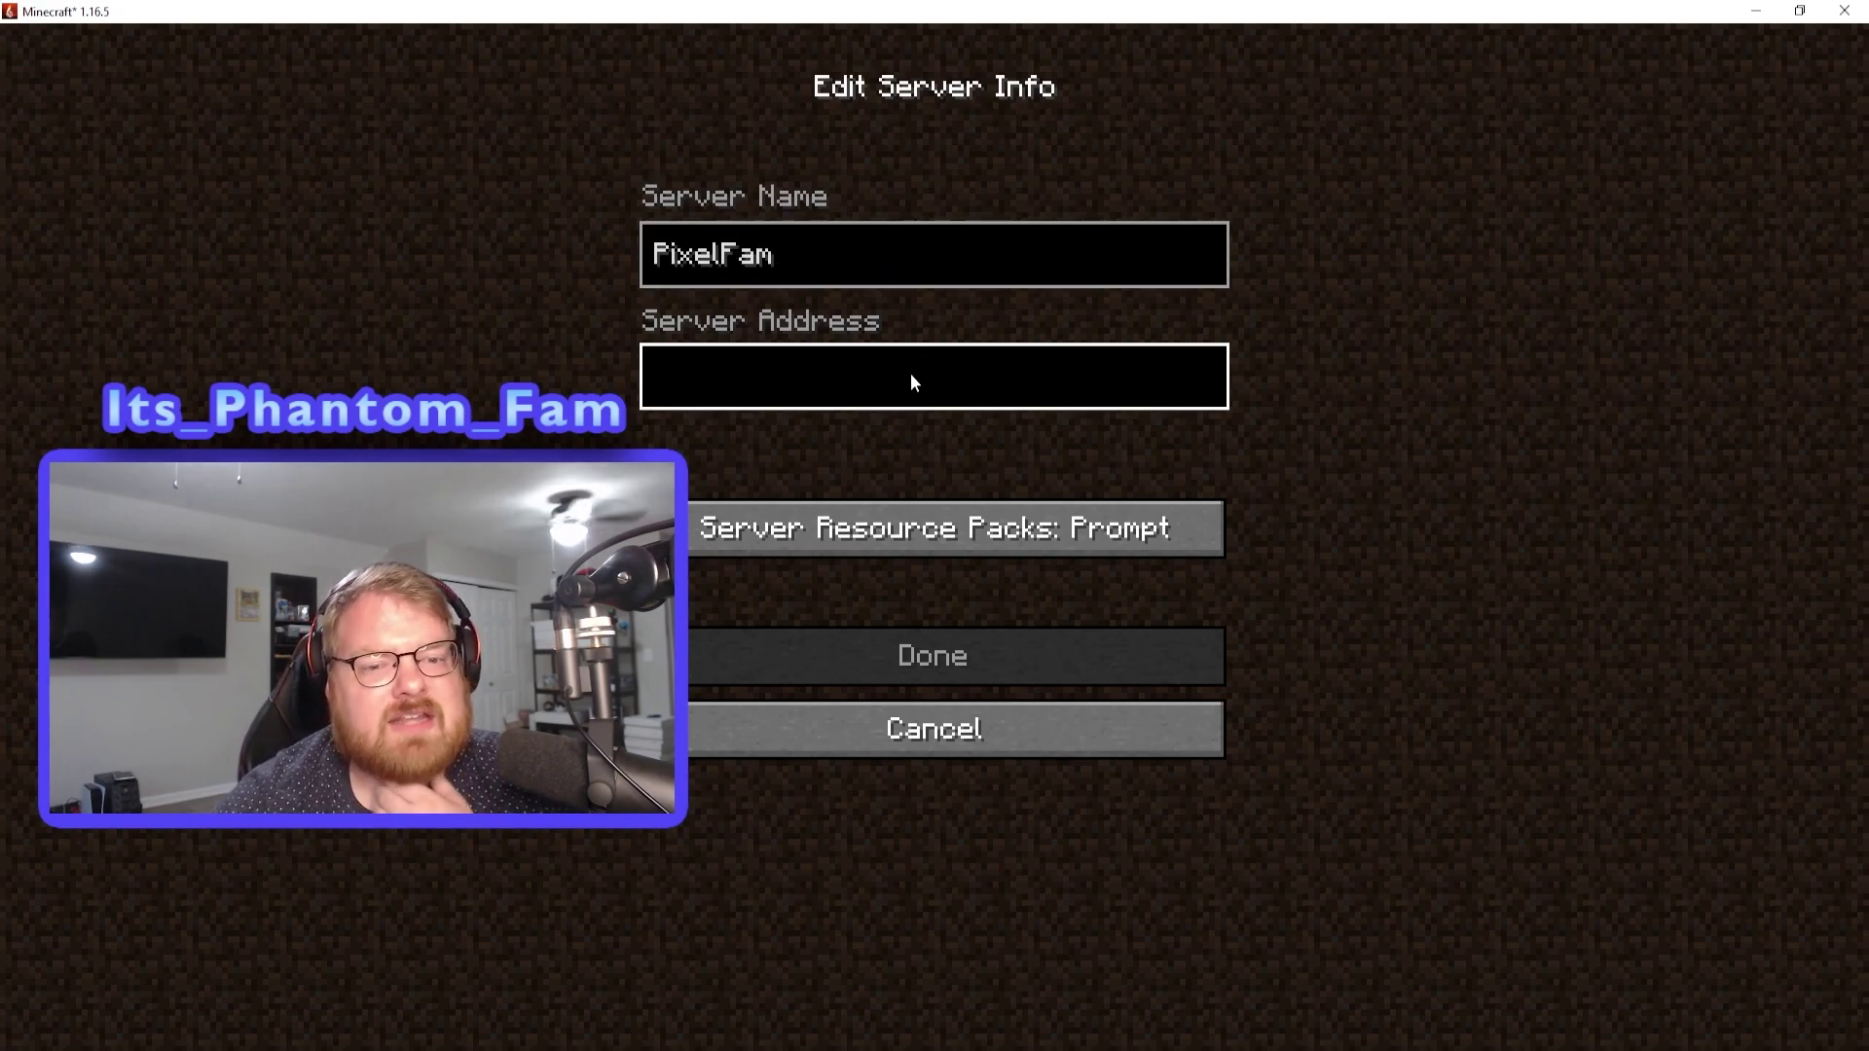
text(pla)
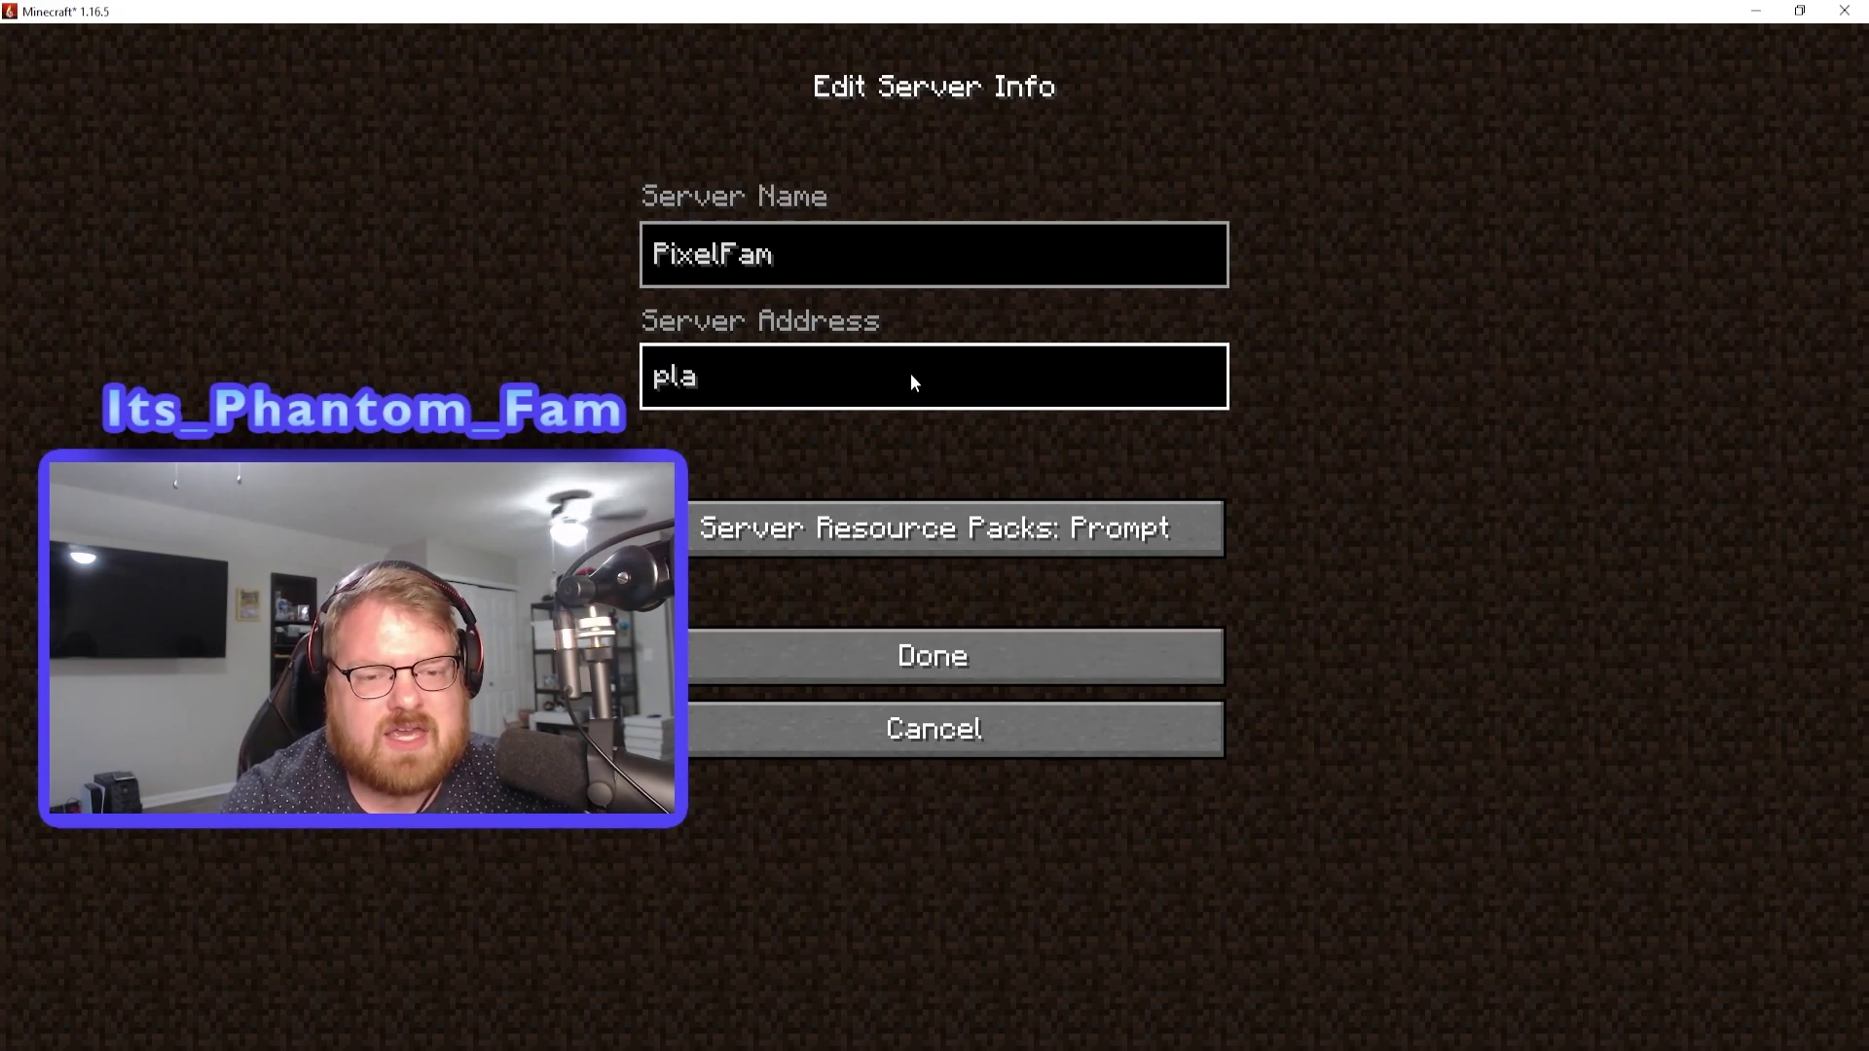
text(y.pixelfam.fun)
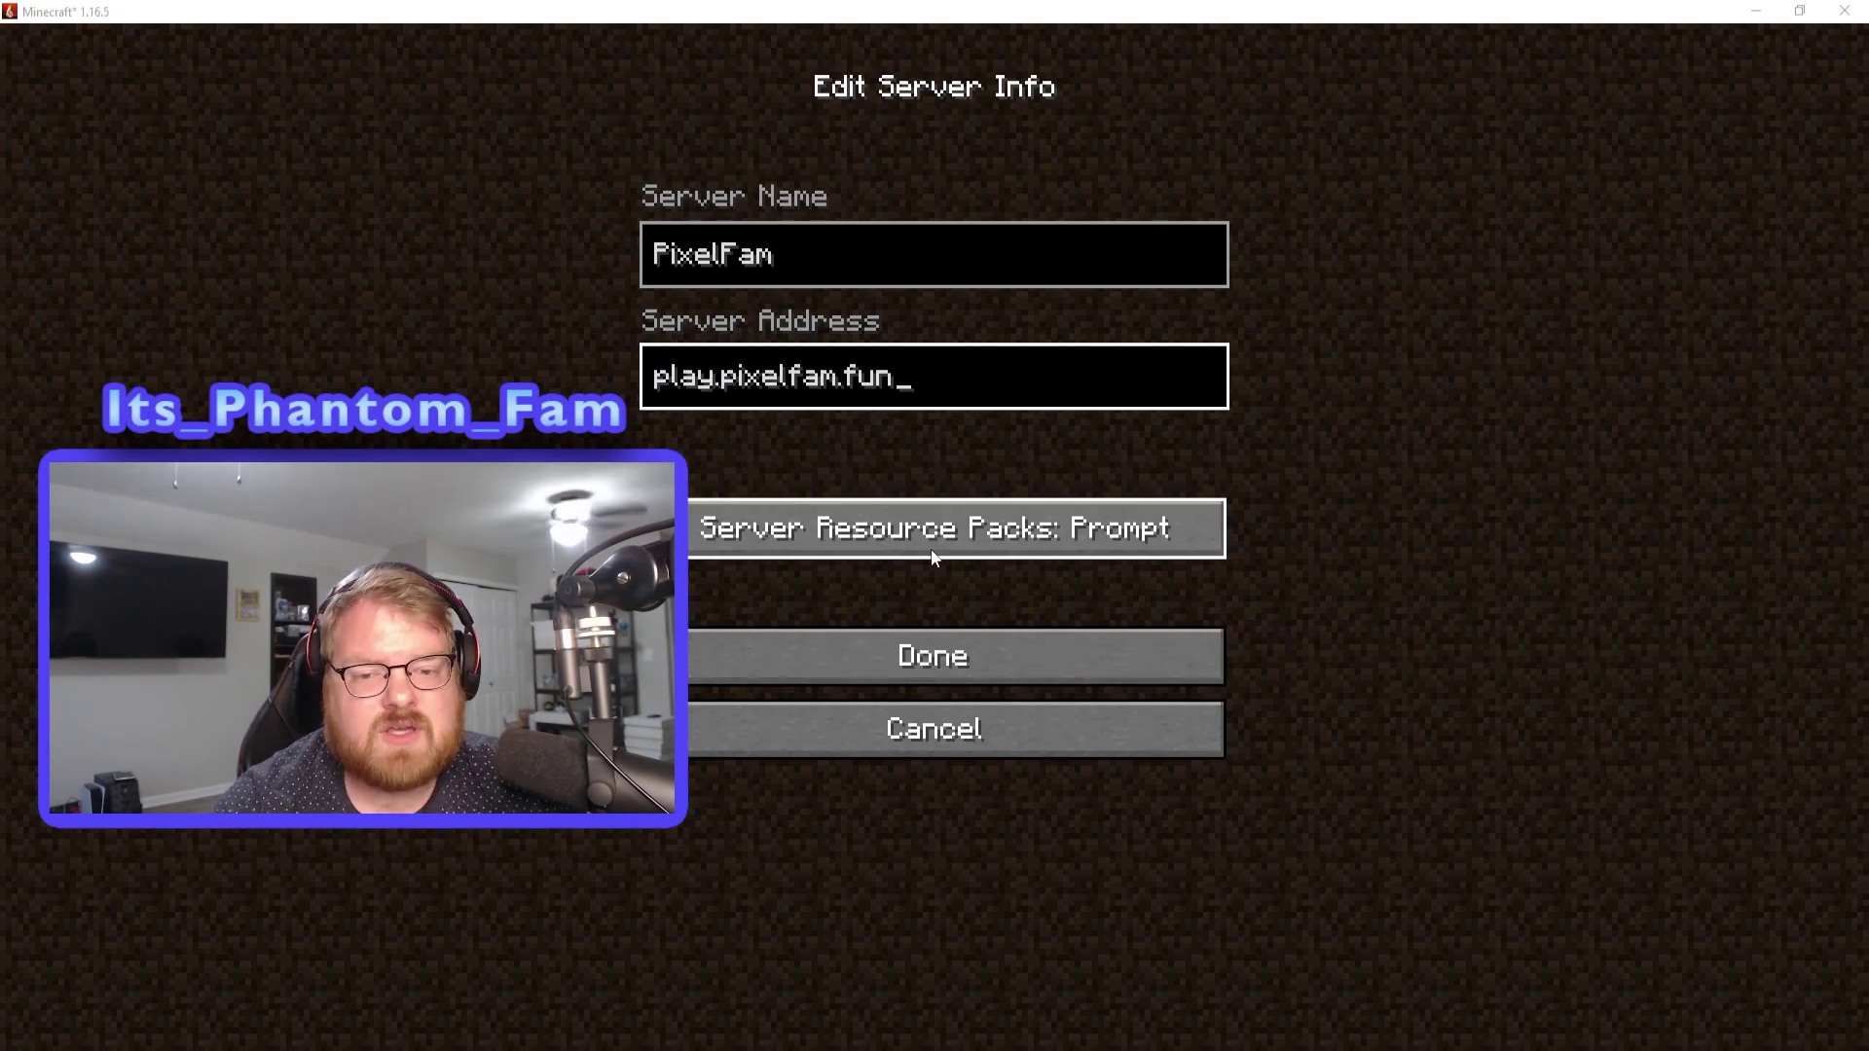
click(1003, 538)
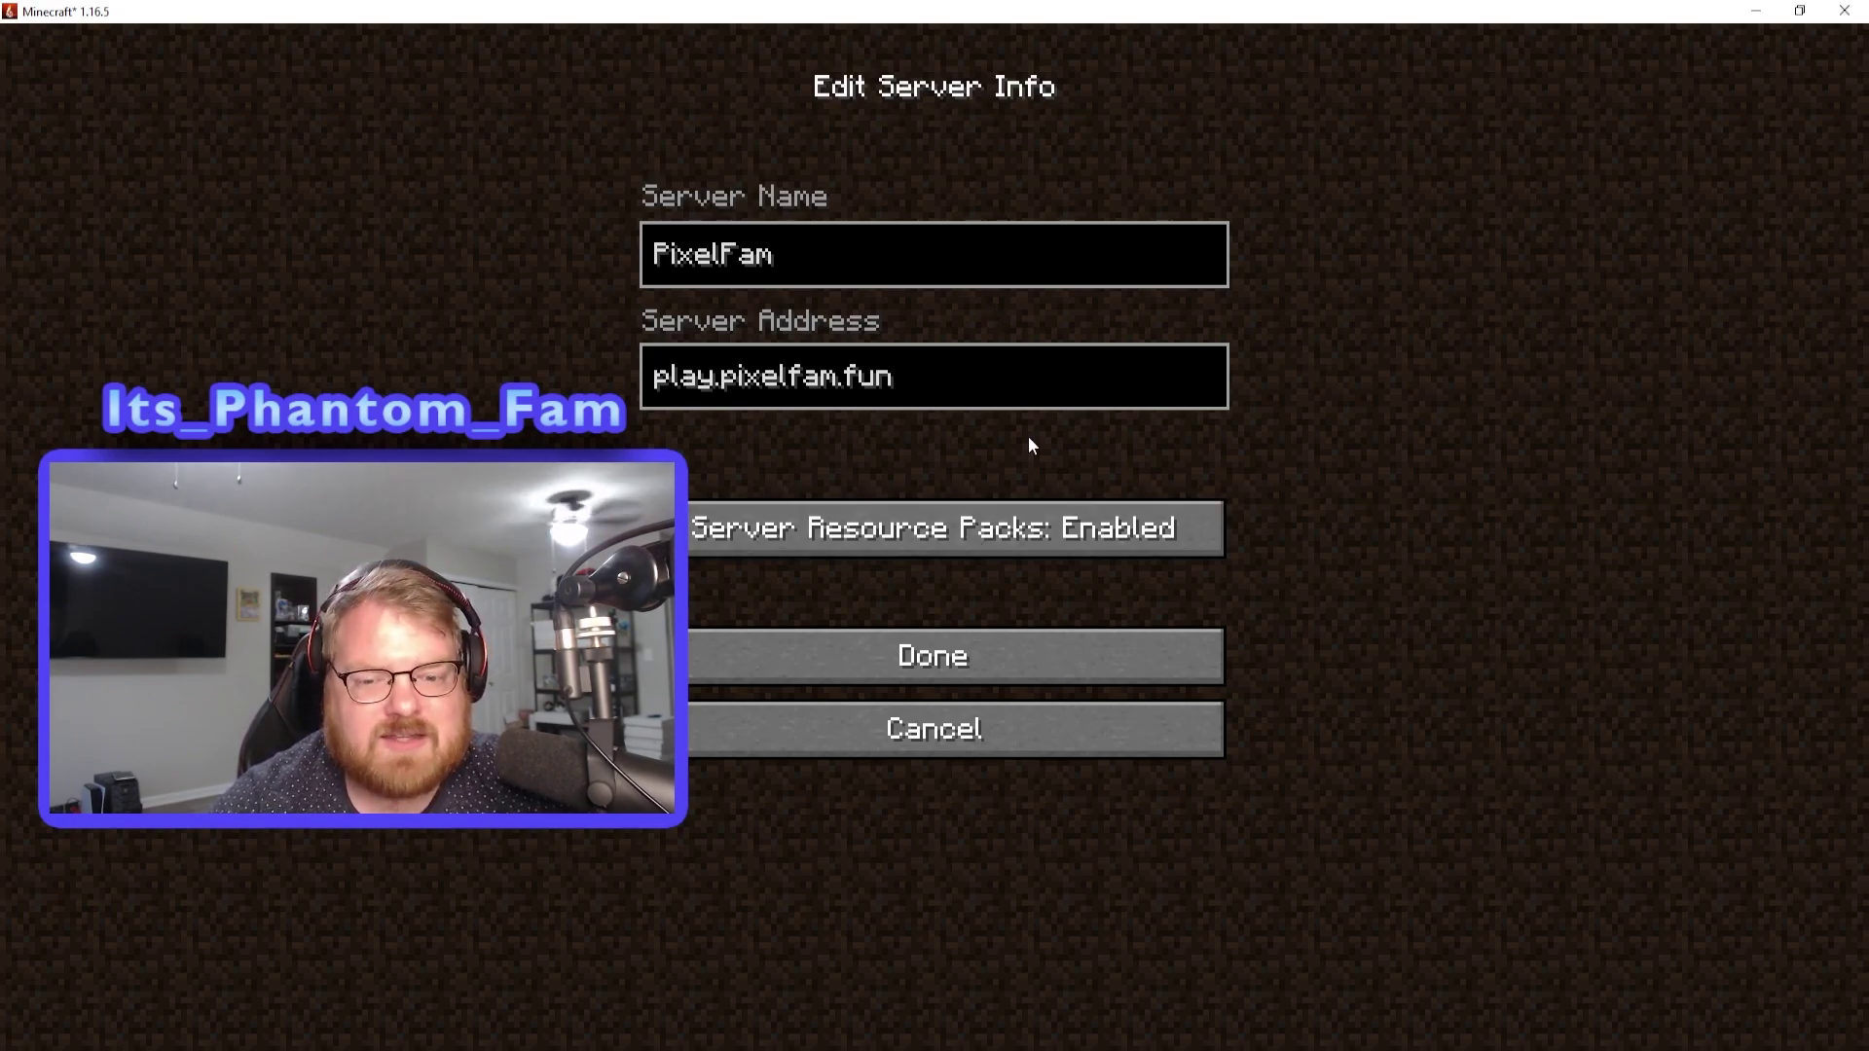
- Save the PixelFam entry, refresh the server list, and join PixelFam
click(1067, 667)
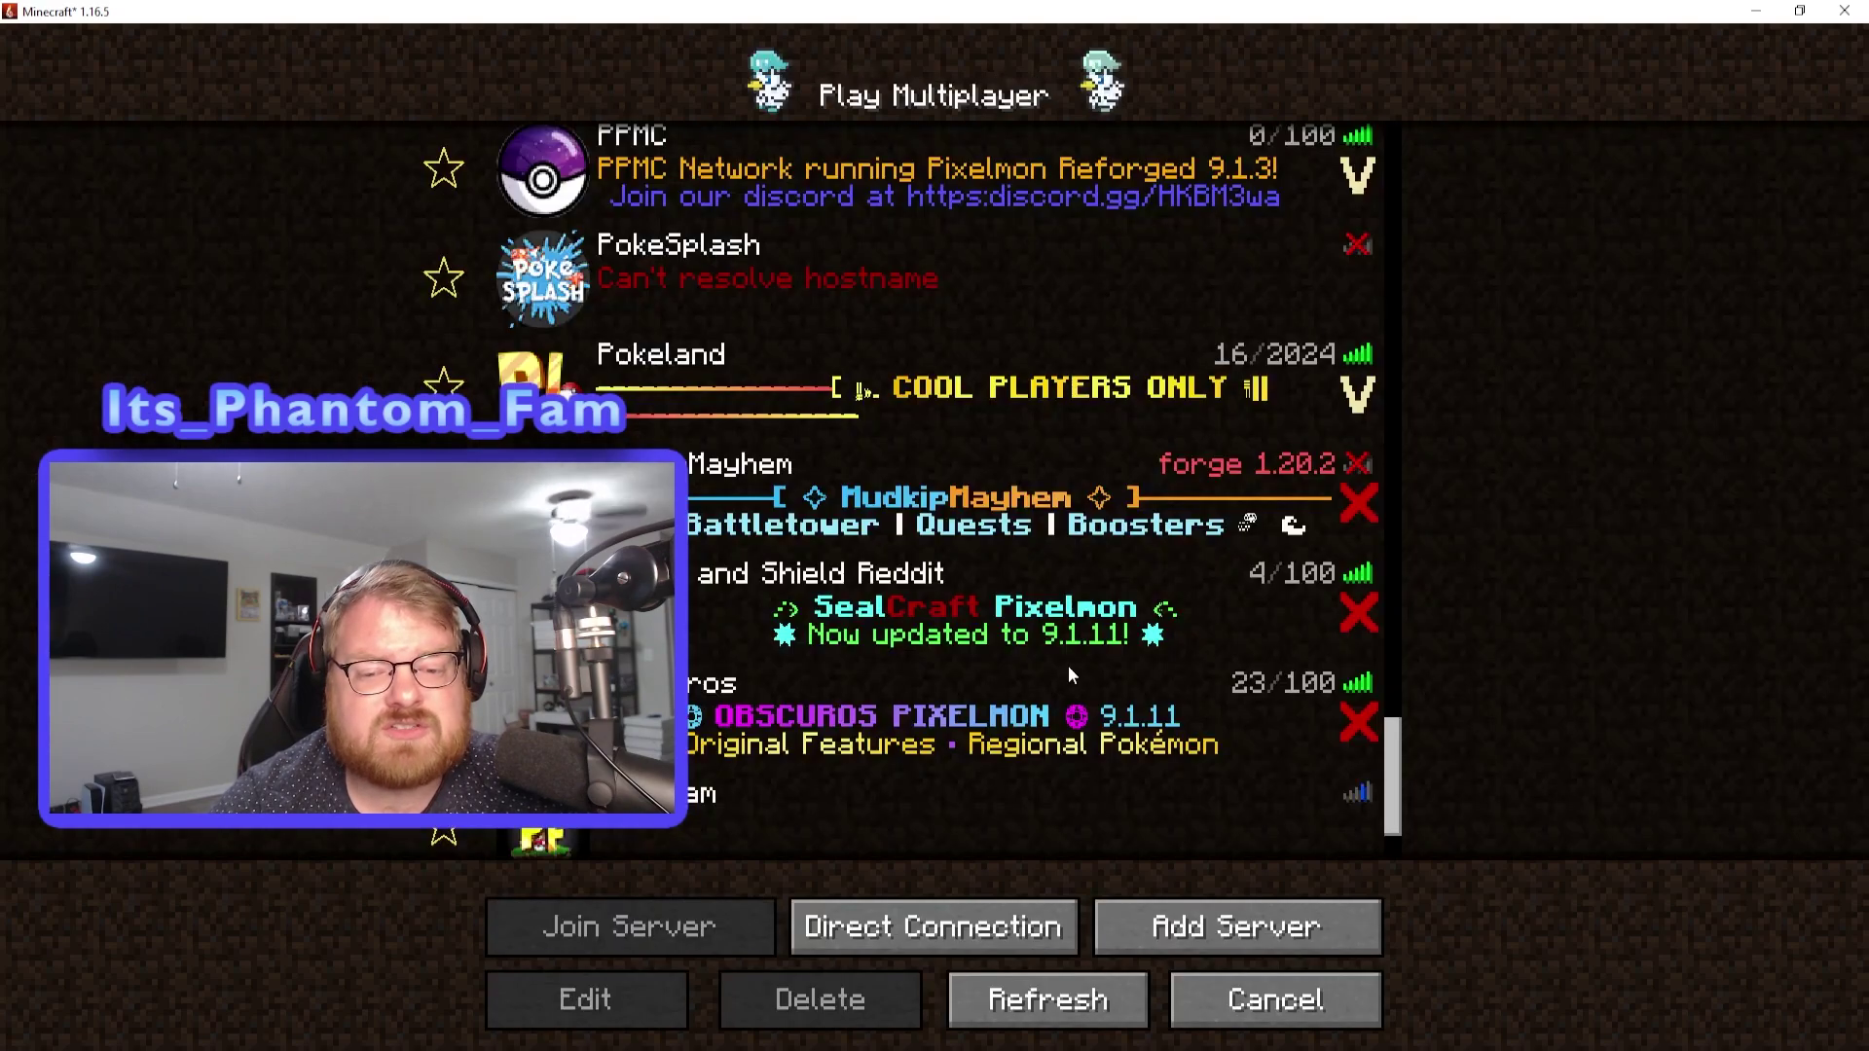
scroll(967, 676, down, 3)
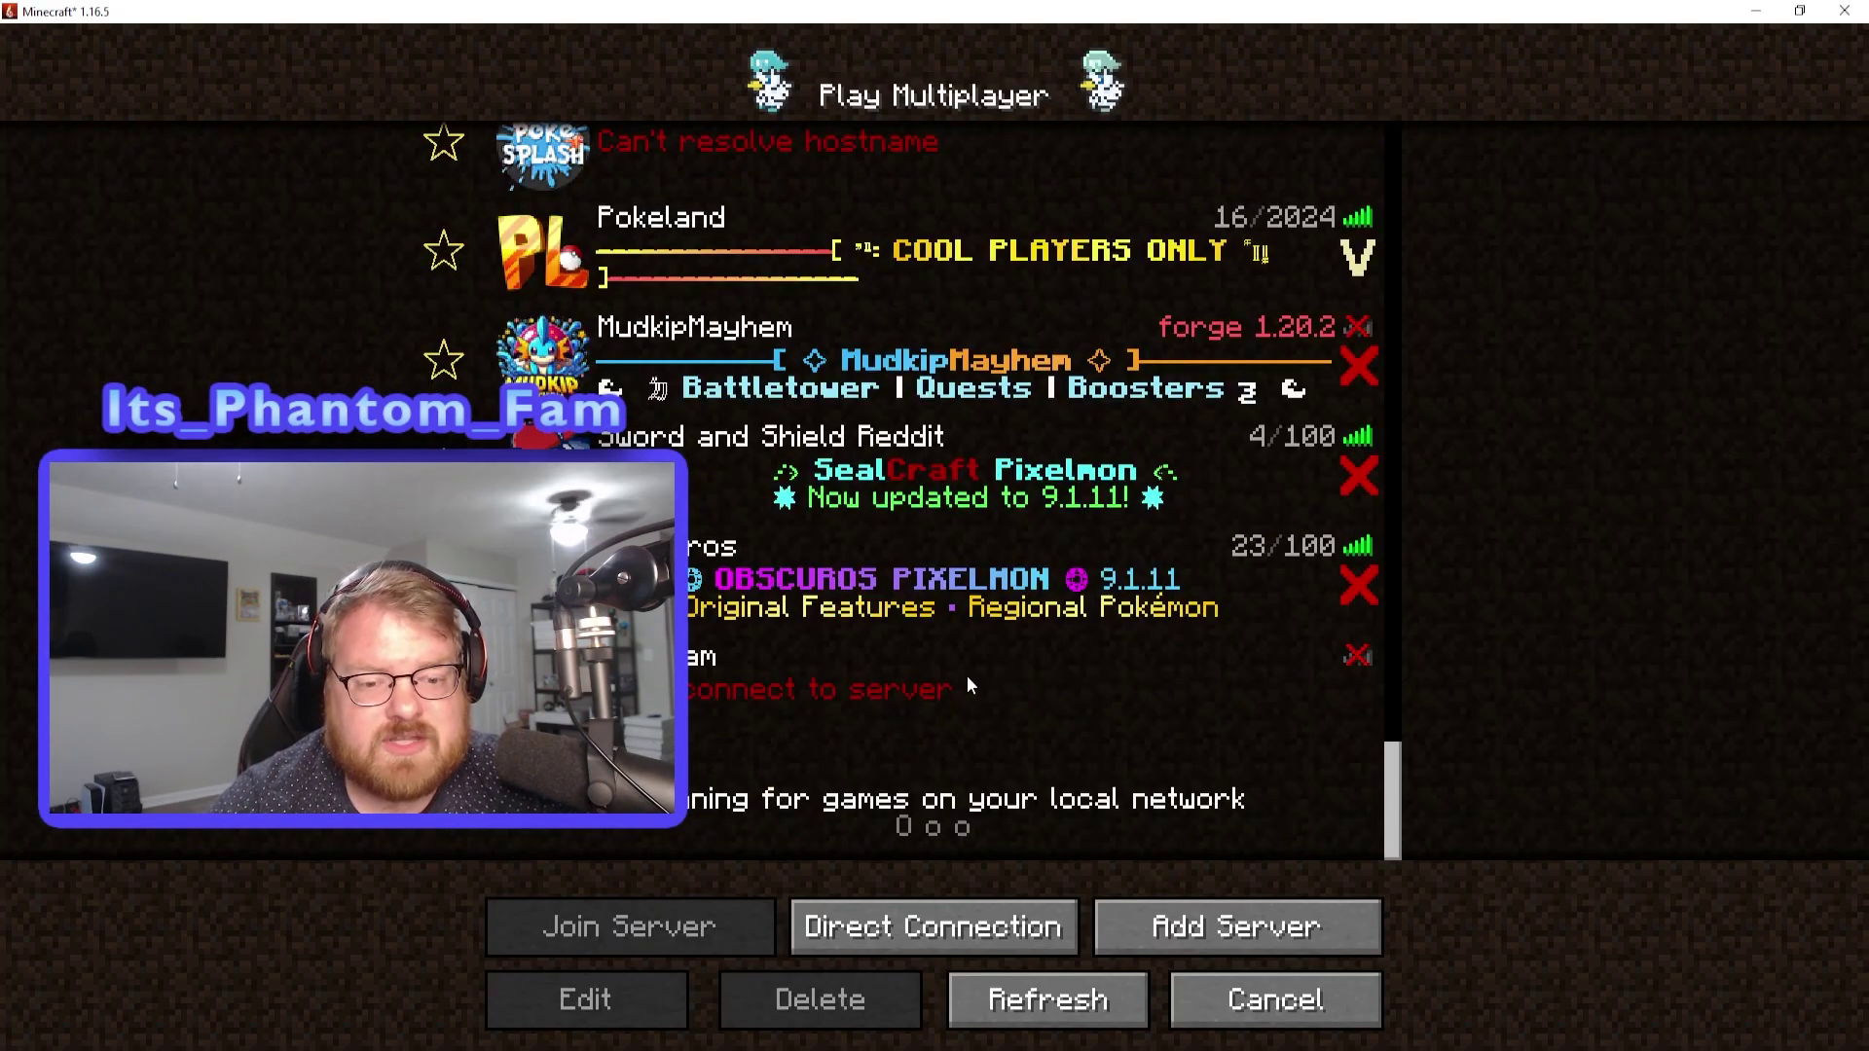
click(1099, 999)
drag(1392, 332, 1372, 861)
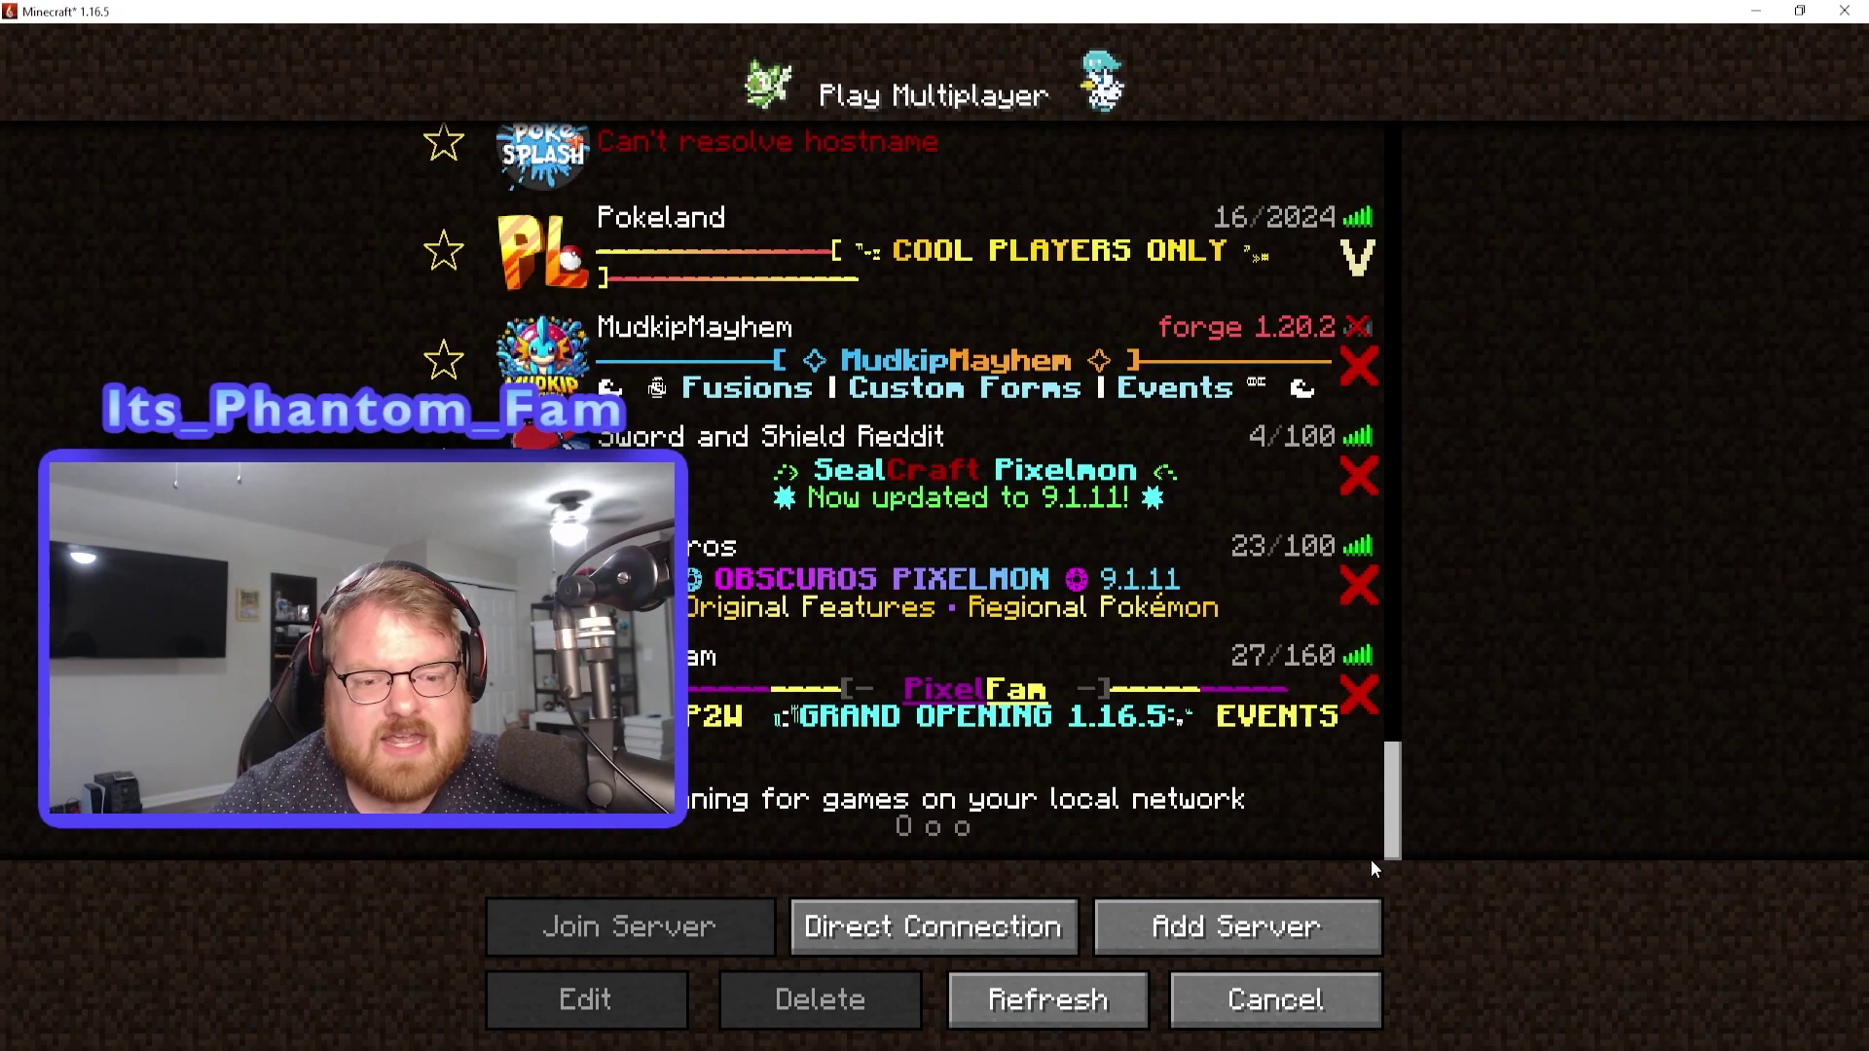
double_click(1206, 754)
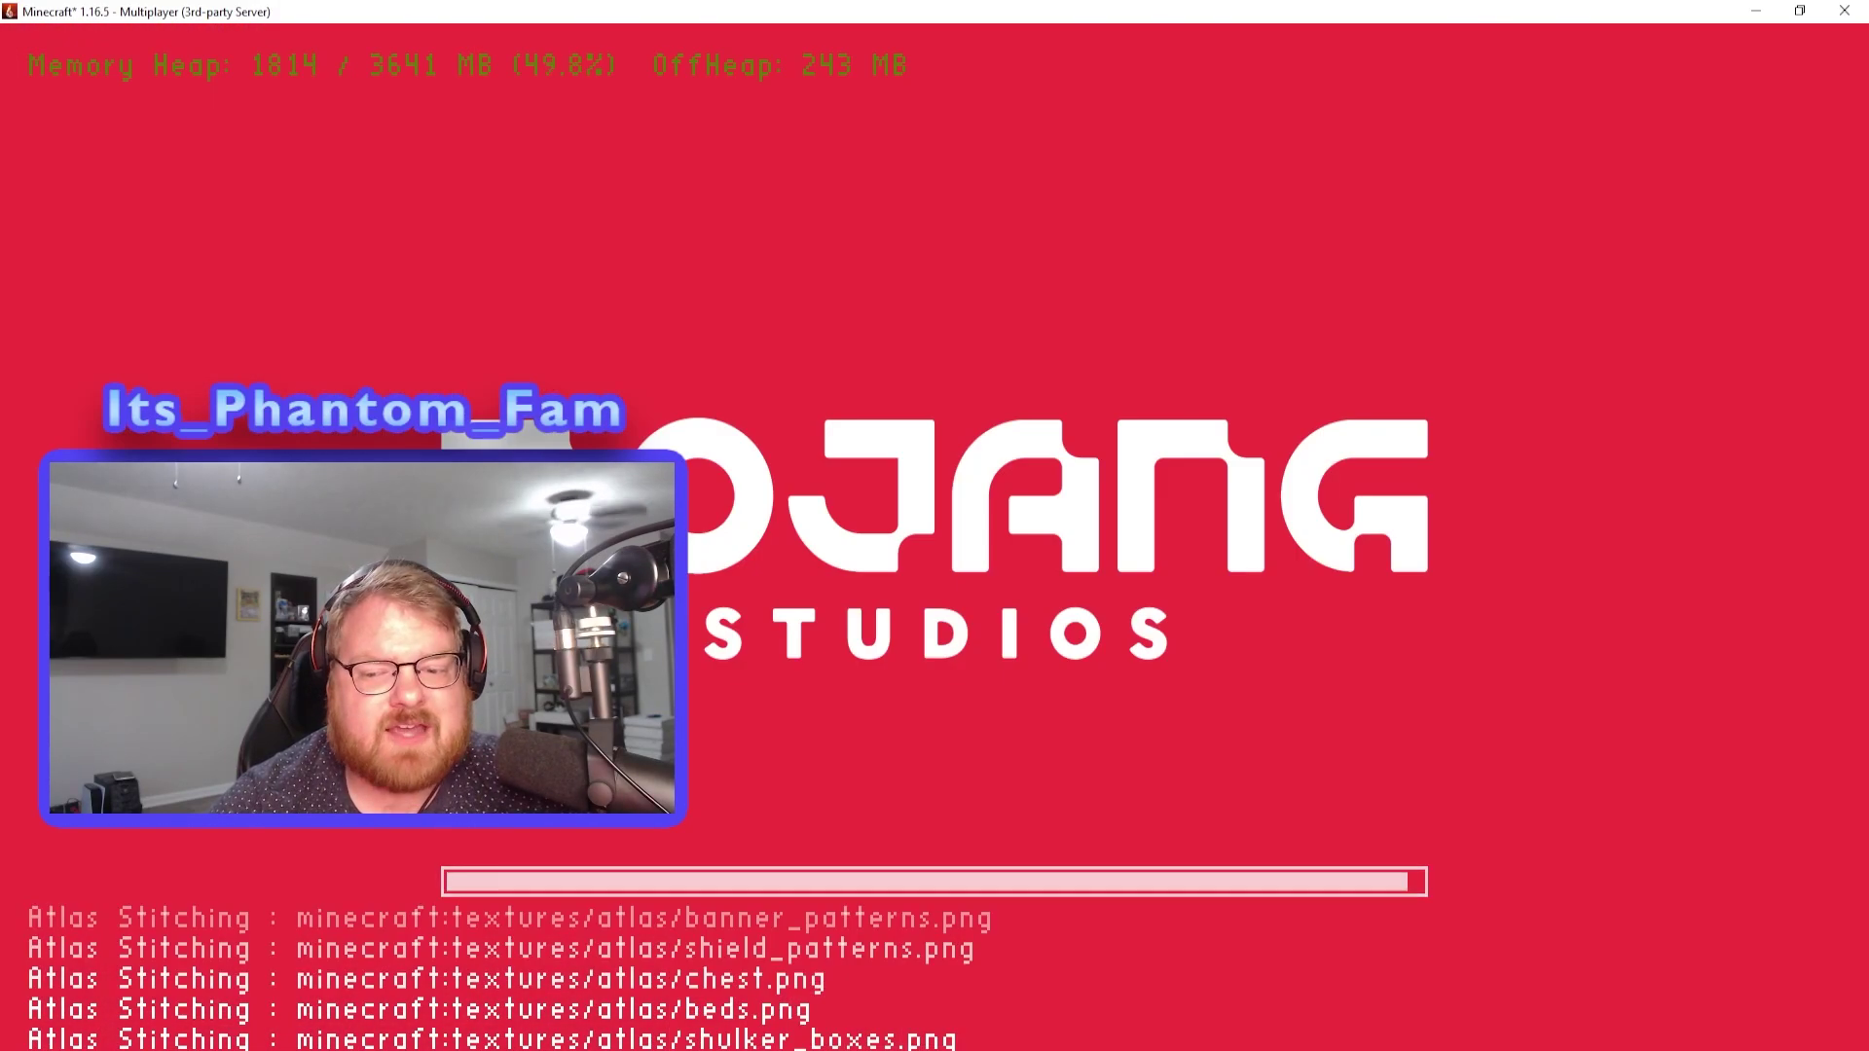
- Walk forward through the PixelFam spawn, past the buildings and towers, toward the statue
key(w)
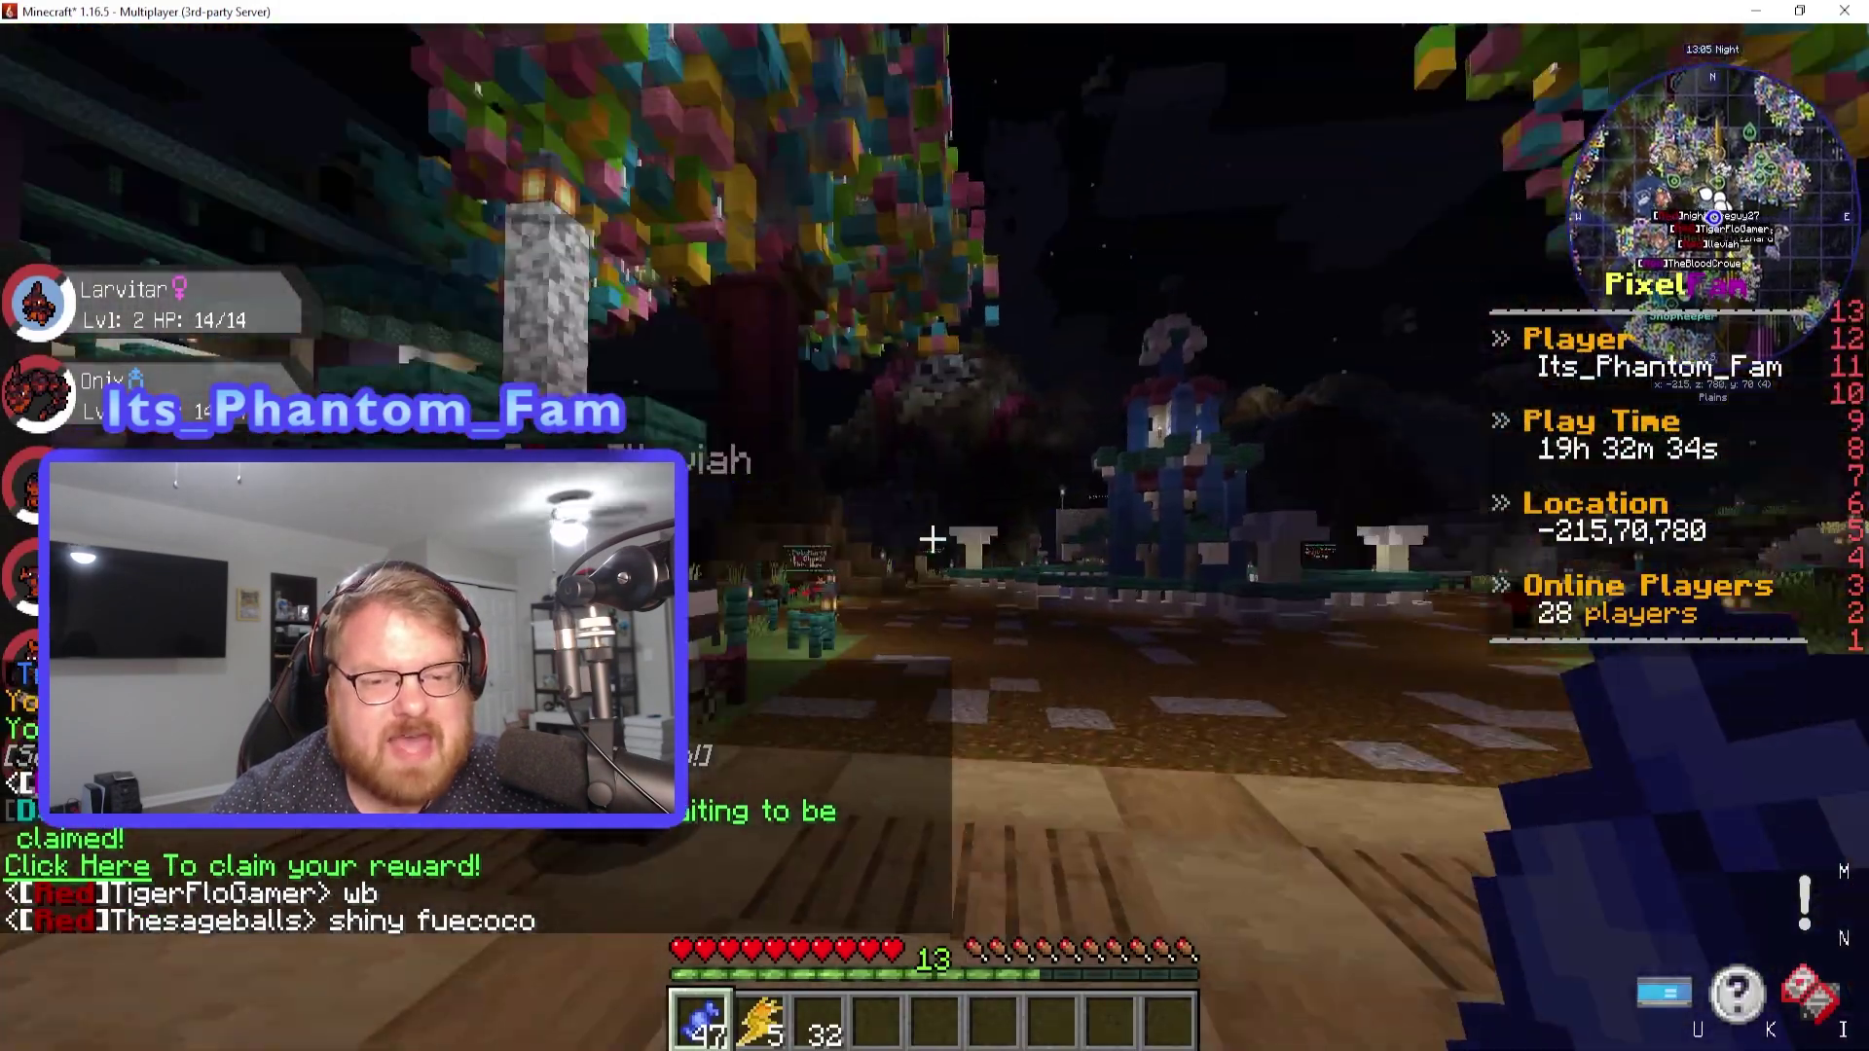
key(w)
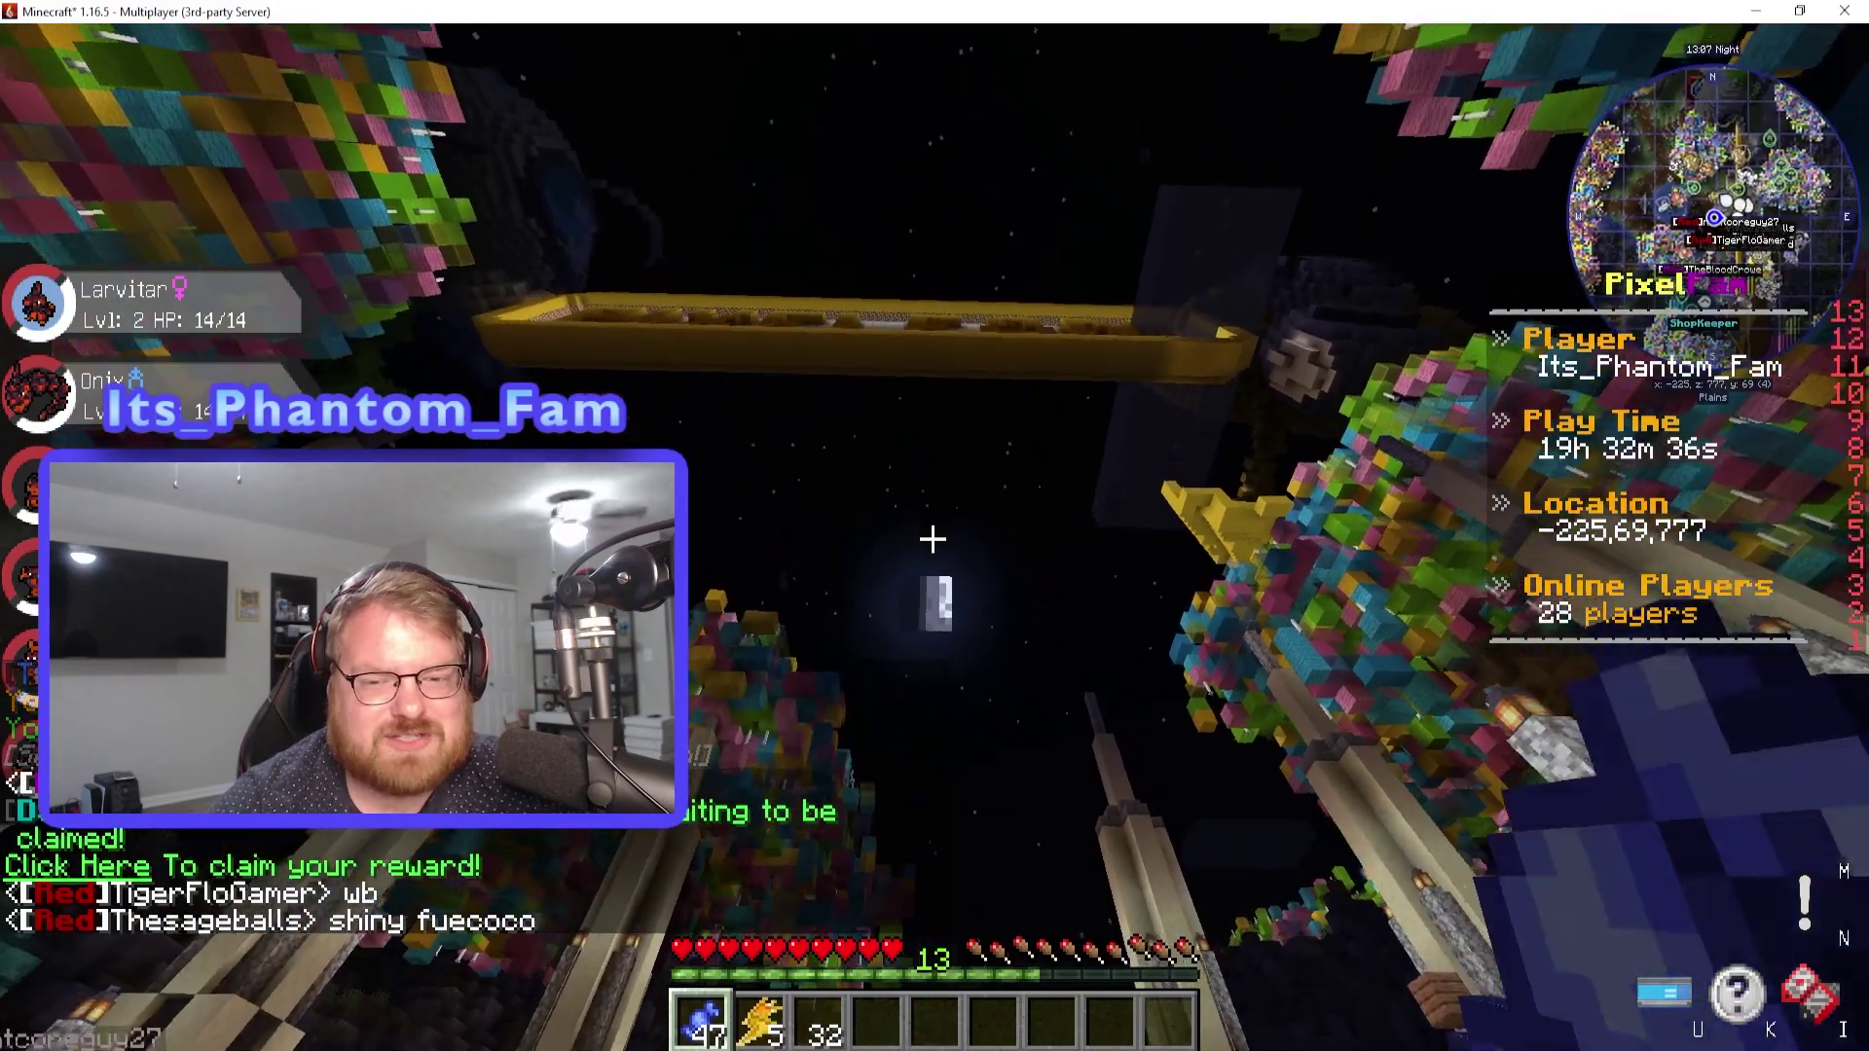
key(w)
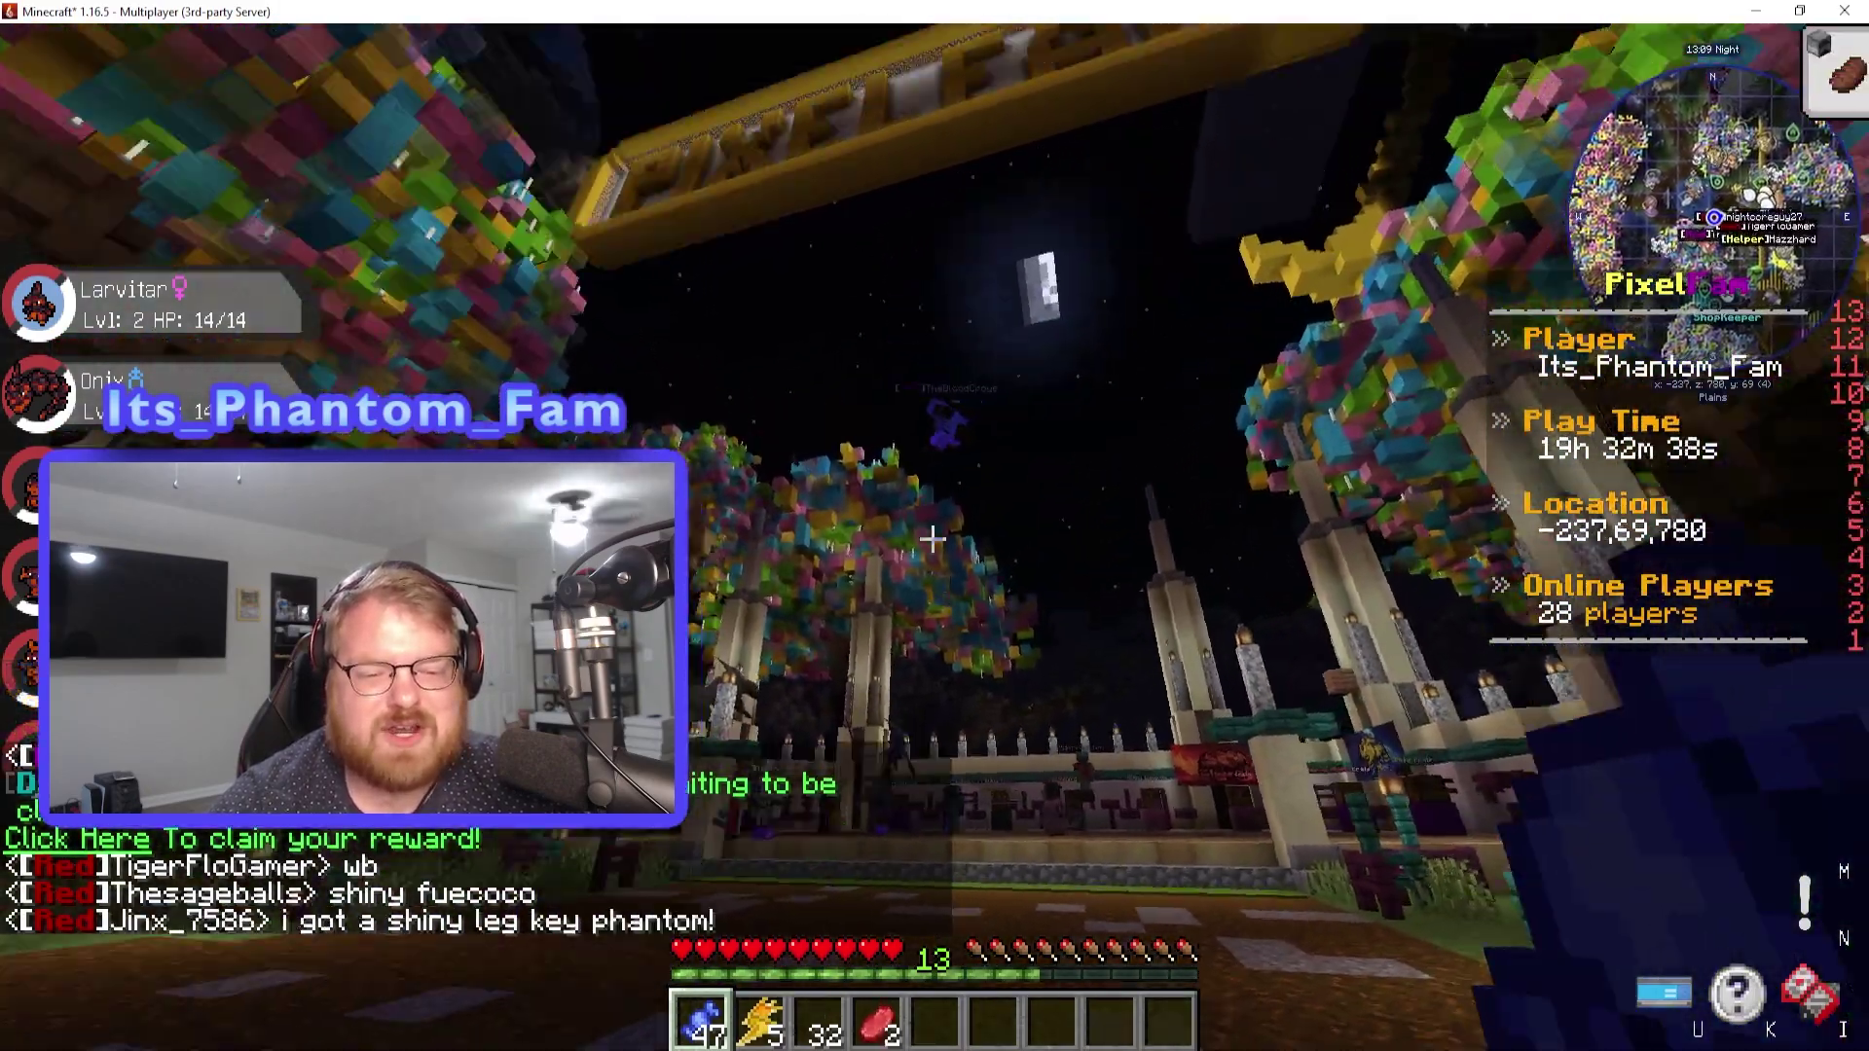
key(w)
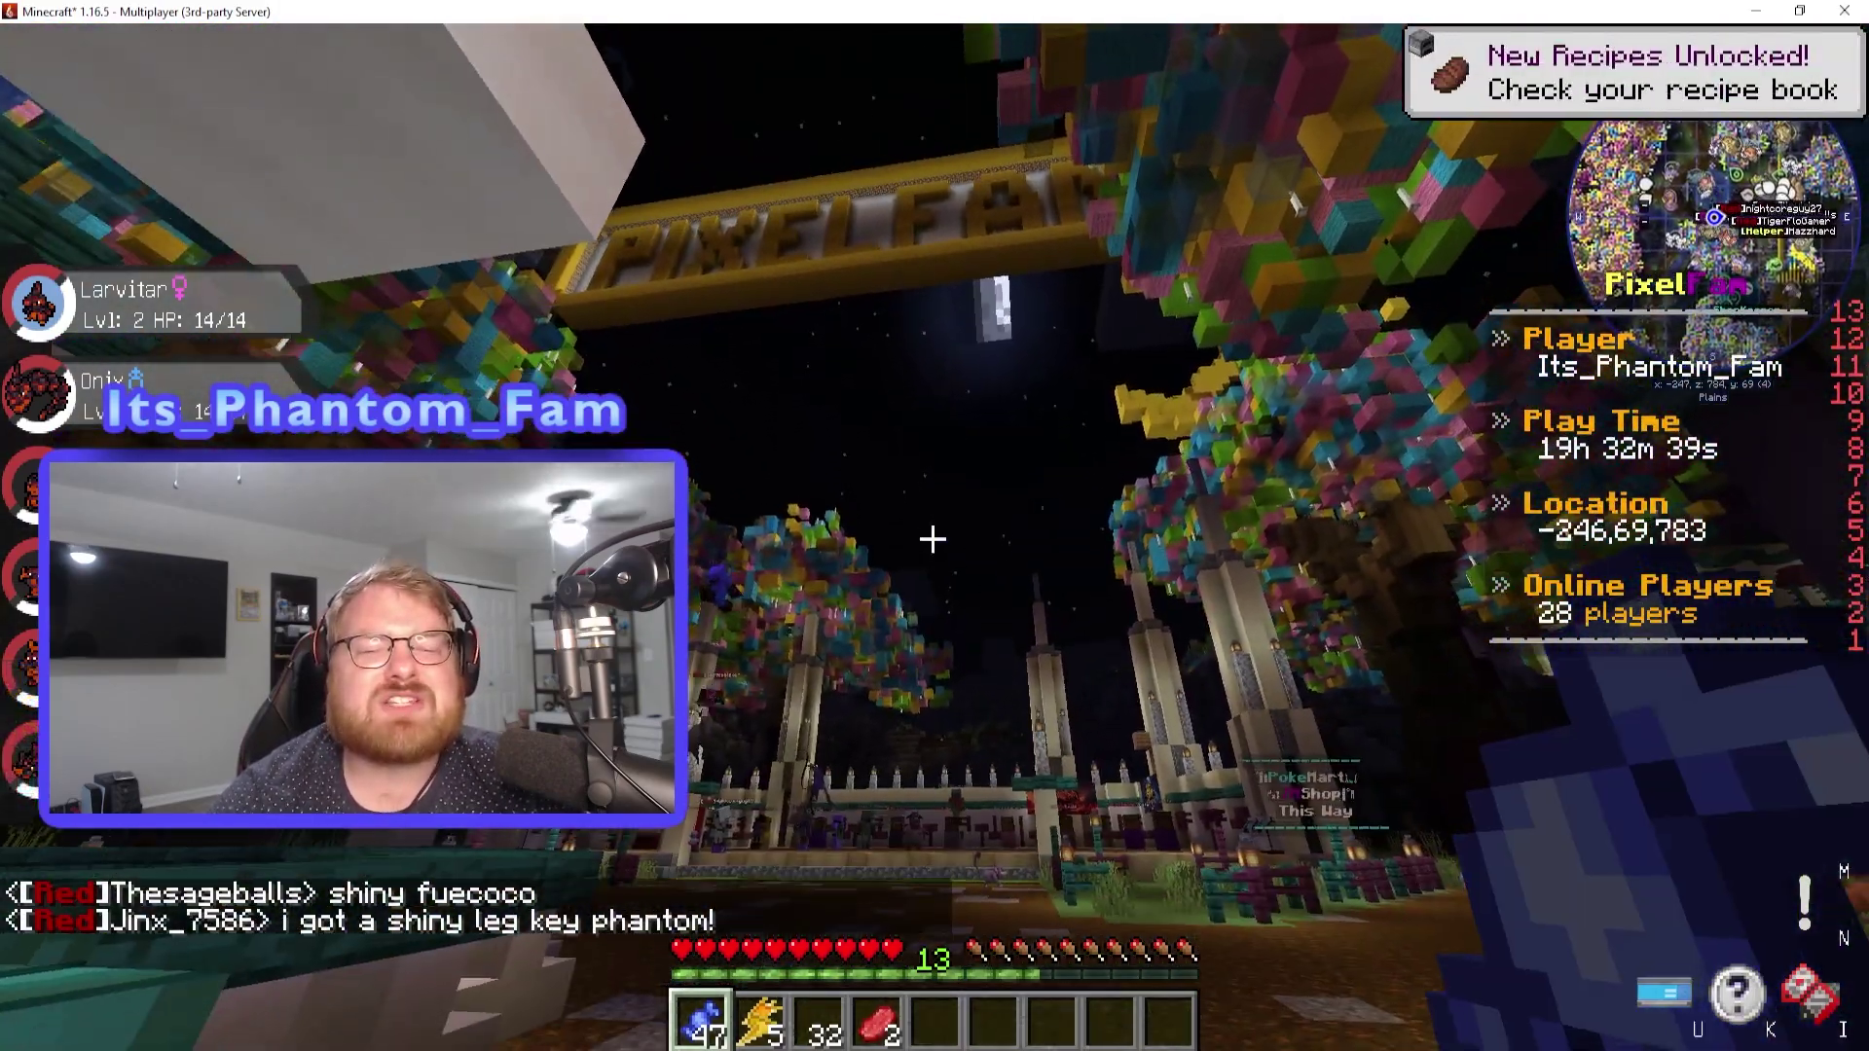
key(w)
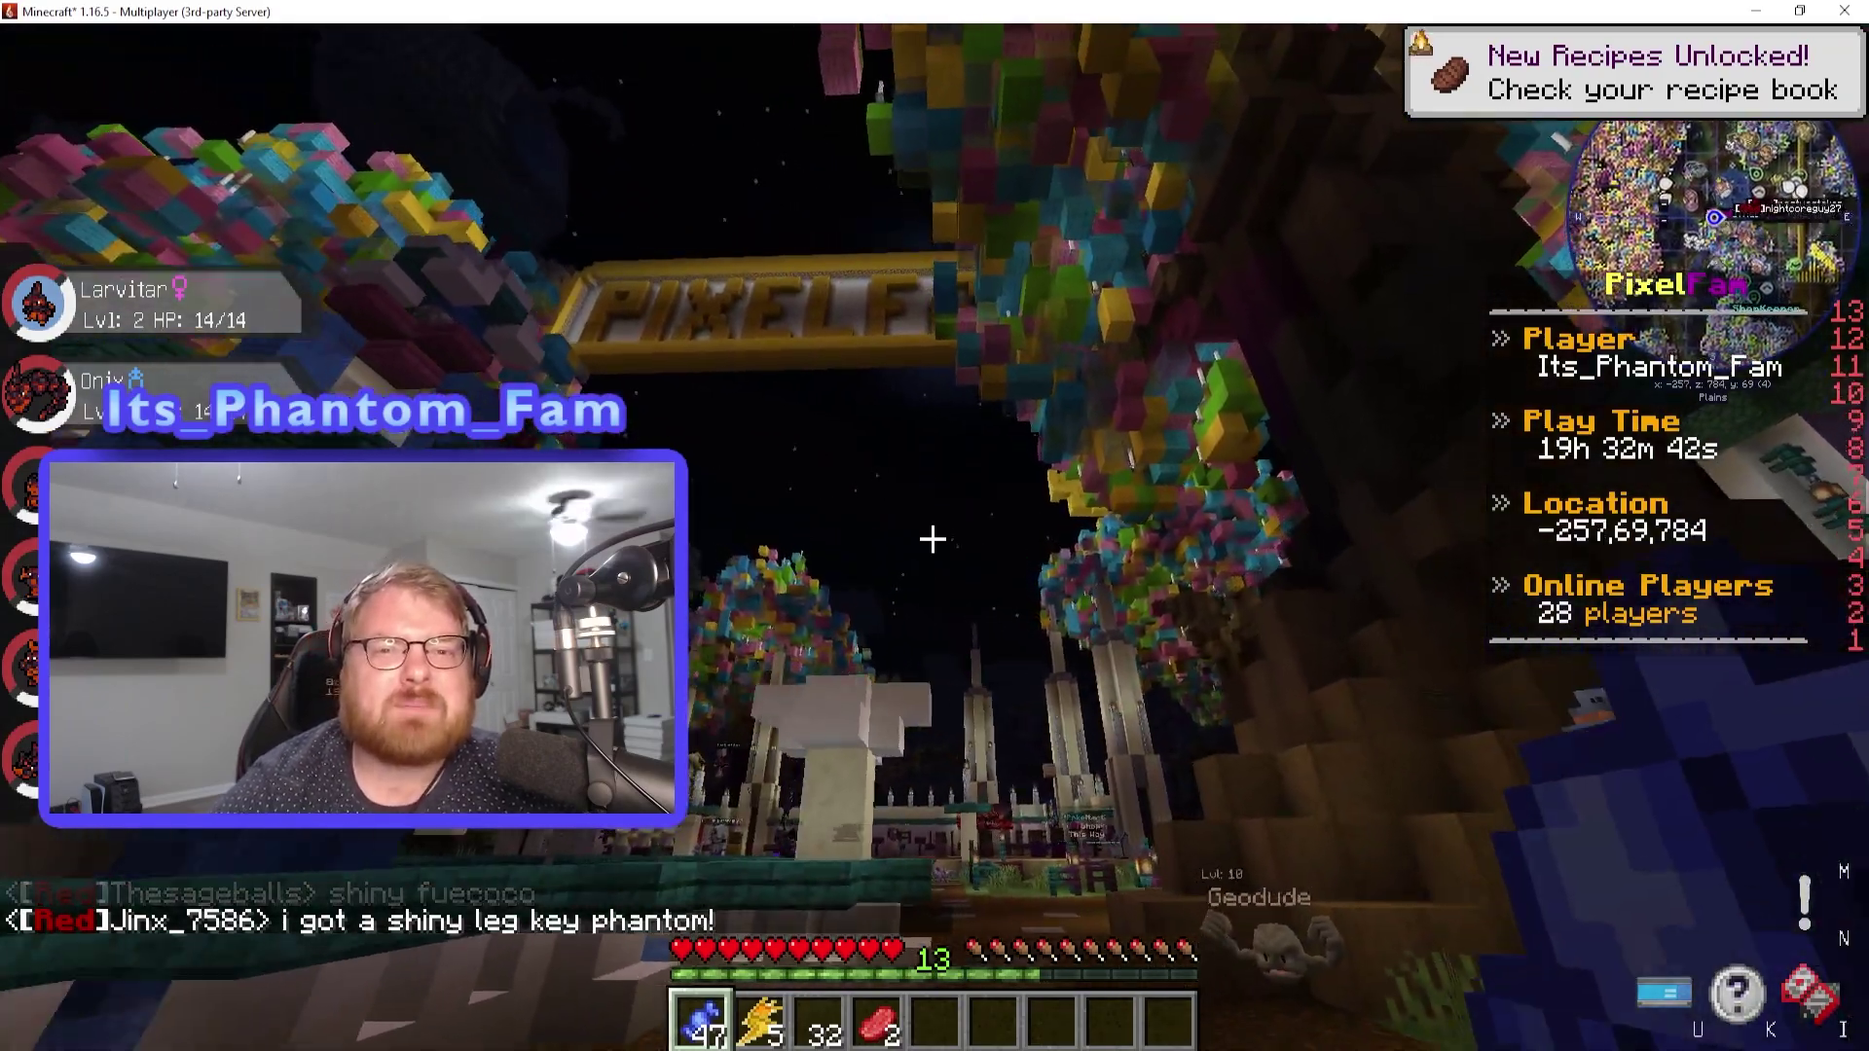
key(w)
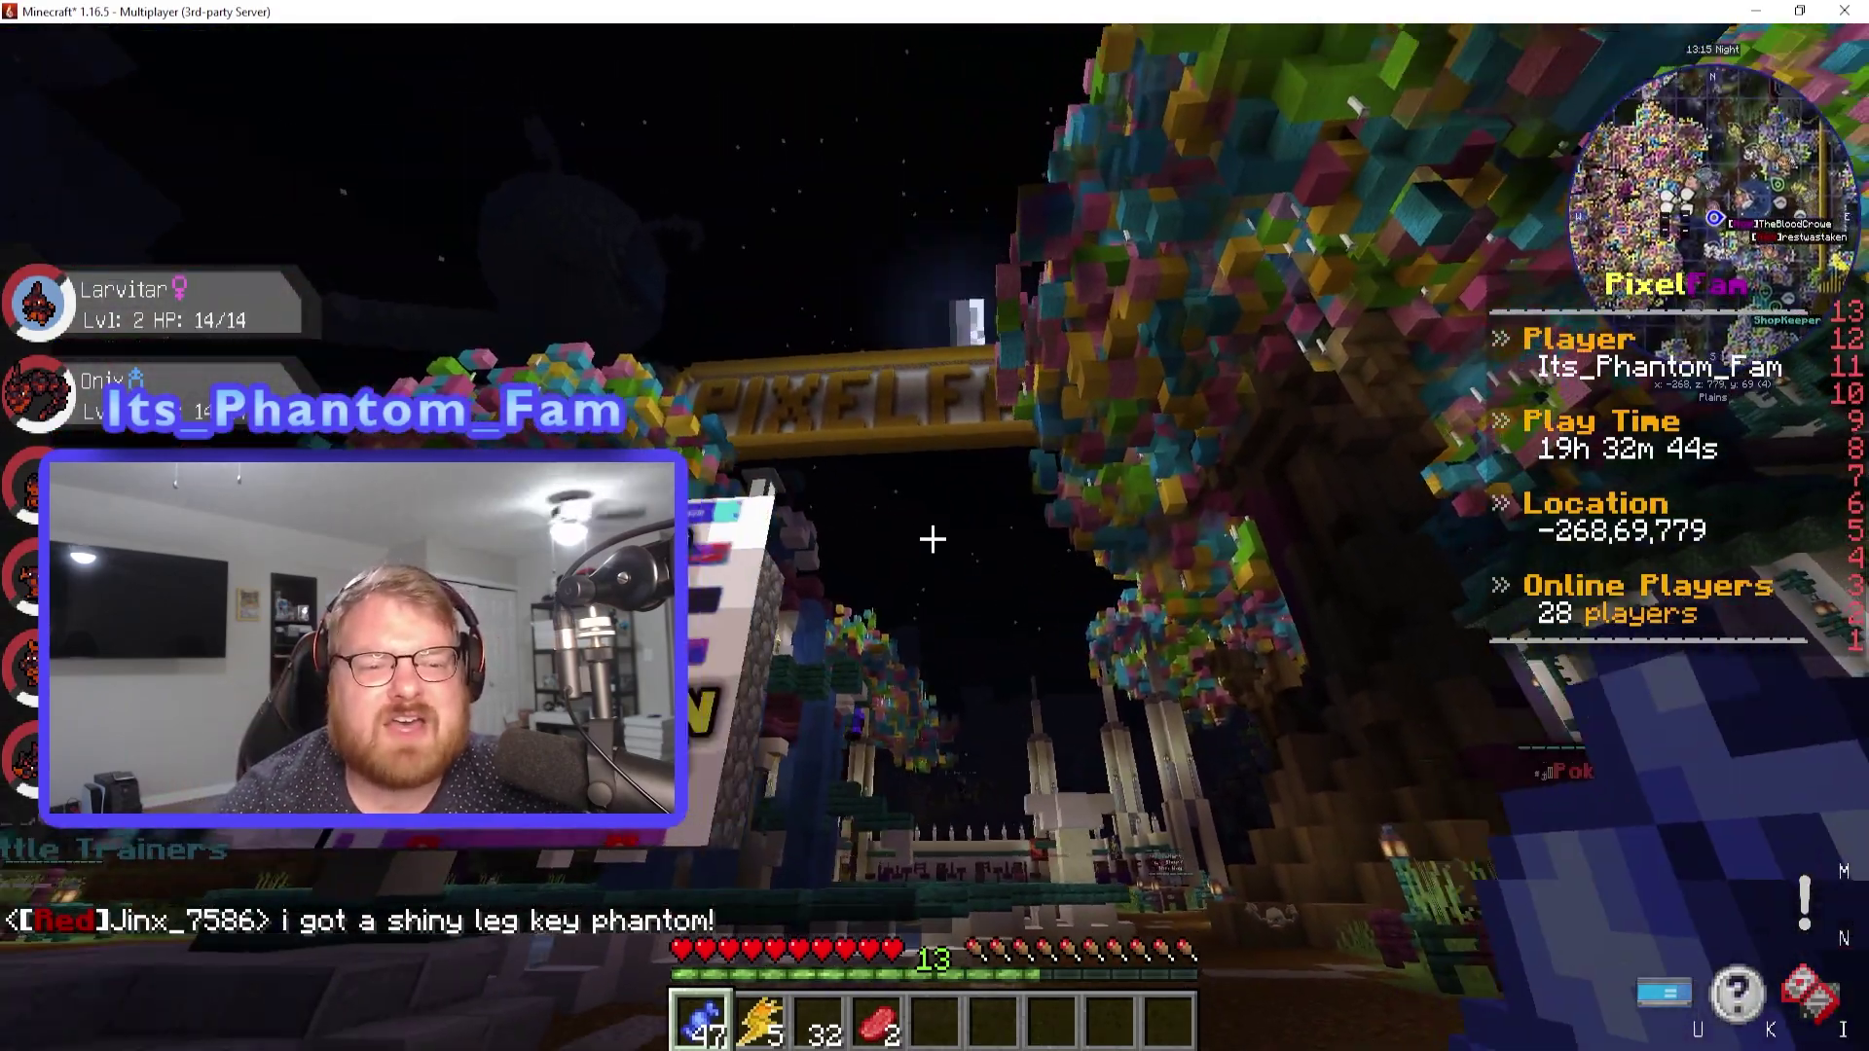
key(w)
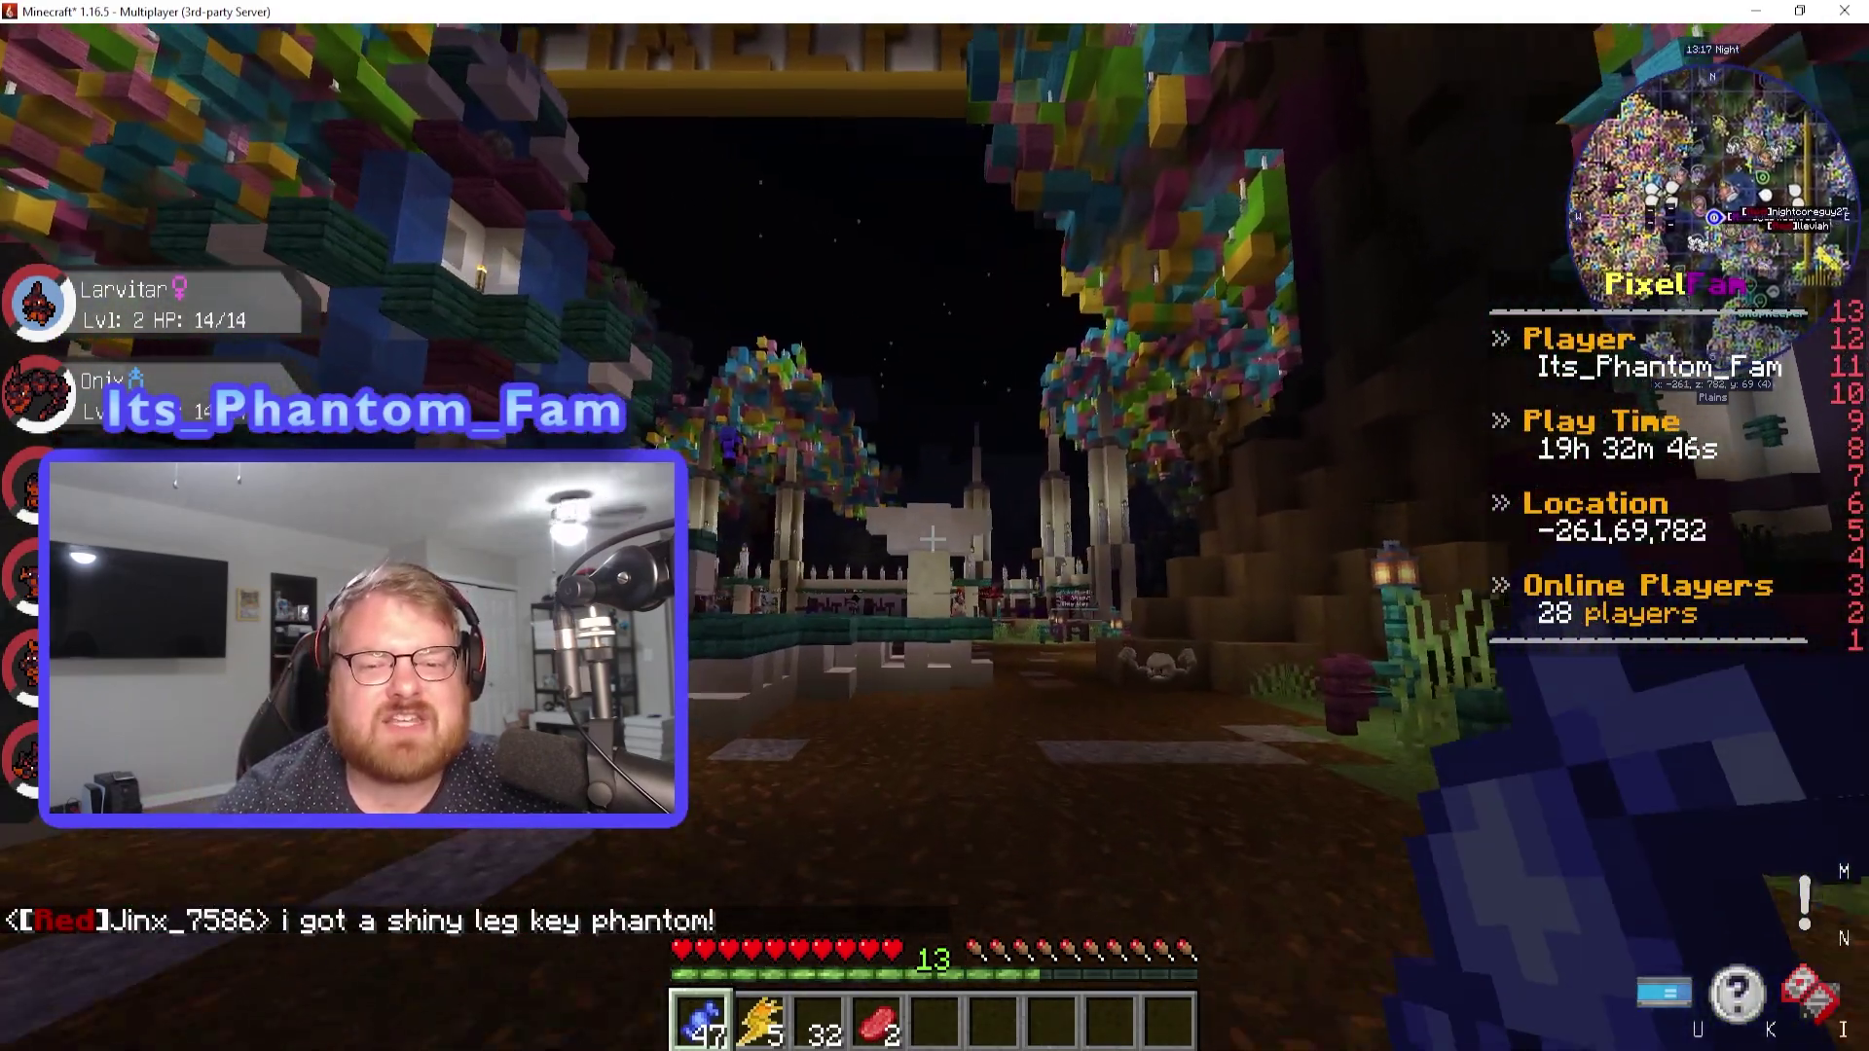